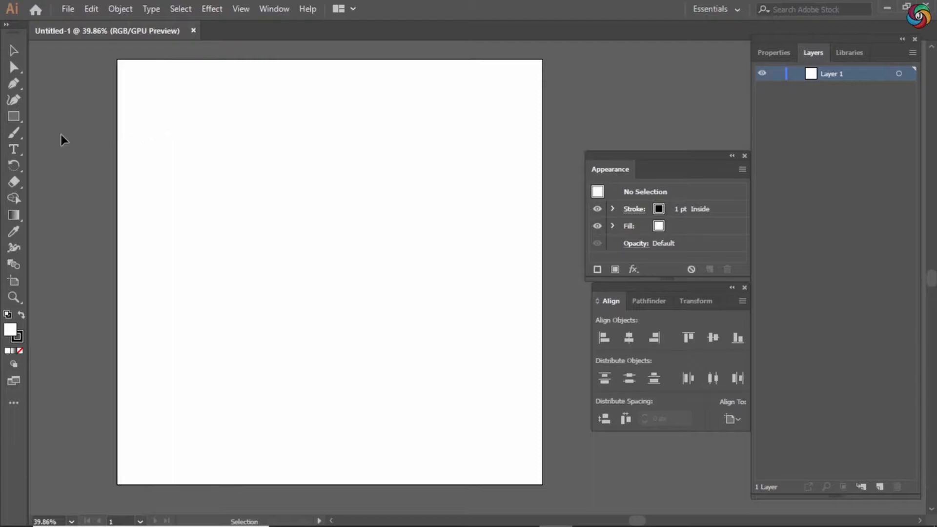
Step: Paint a winding S-shaped curve about 284 px wide and 365 px high with the Paintbrush, plus a smaller wavy curve to its right
{"action": "left_click", "coordinate": [17, 133]}
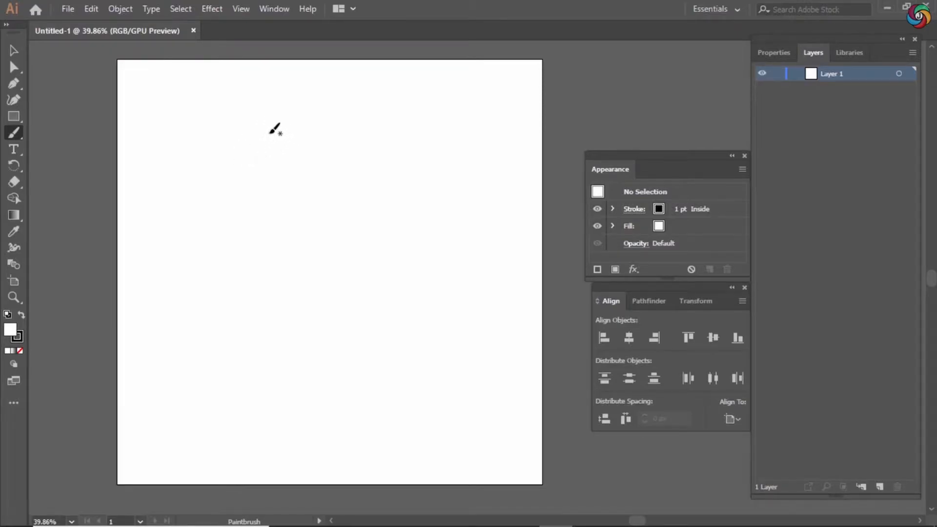
{"action": "mouse_move", "coordinate": [257, 116]}
{"action": "left_mouse_down"}
{"action": "mouse_move", "coordinate": [233, 176]}
{"action": "mouse_move", "coordinate": [272, 257]}
{"action": "mouse_move", "coordinate": [325, 240]}
{"action": "mouse_move", "coordinate": [326, 272]}
{"action": "left_mouse_up"}
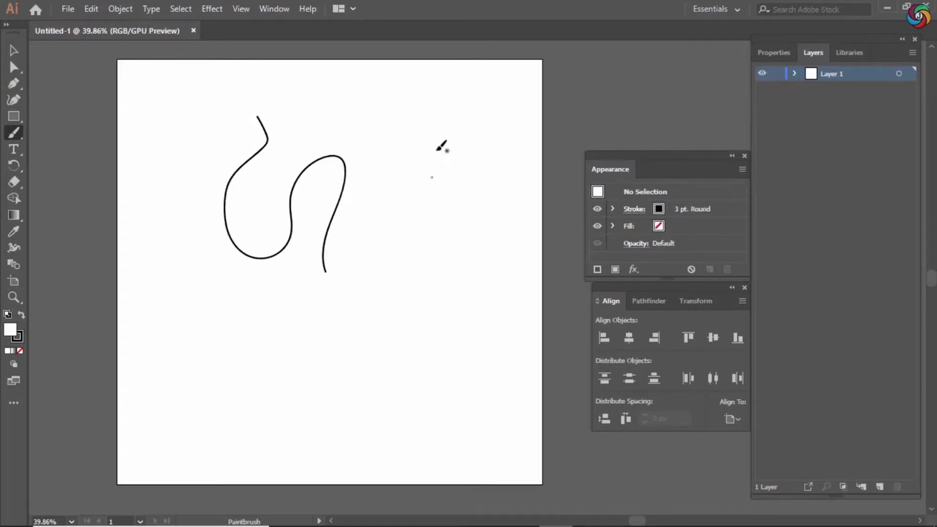
{"action": "mouse_move", "coordinate": [373, 127]}
{"action": "left_mouse_down"}
{"action": "mouse_move", "coordinate": [398, 129]}
{"action": "mouse_move", "coordinate": [418, 241]}
{"action": "left_mouse_up"}
Step: Give both painted curves a 4 pt stroke with the Charcoal - Pencil brush
{"action": "key", "text": "v"}
{"action": "key", "text": "ctrl+a"}
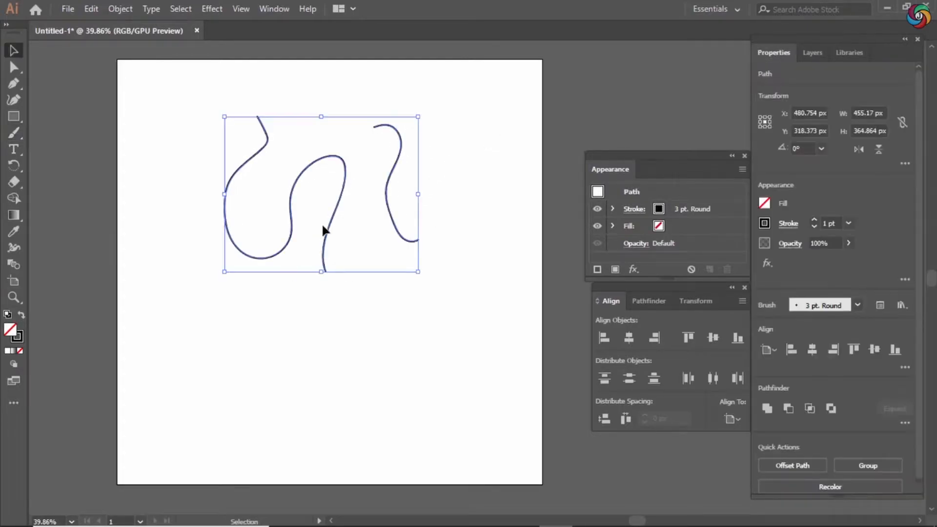
{"action": "left_click", "coordinate": [814, 221]}
{"action": "left_click", "coordinate": [857, 305]}
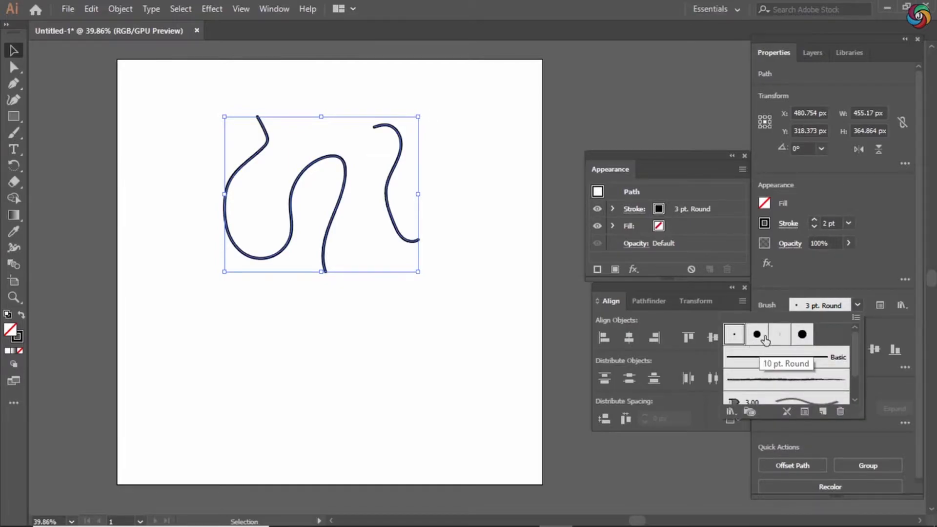
{"action": "left_click", "coordinate": [771, 390]}
{"action": "key", "text": "ctrl+shift+a"}
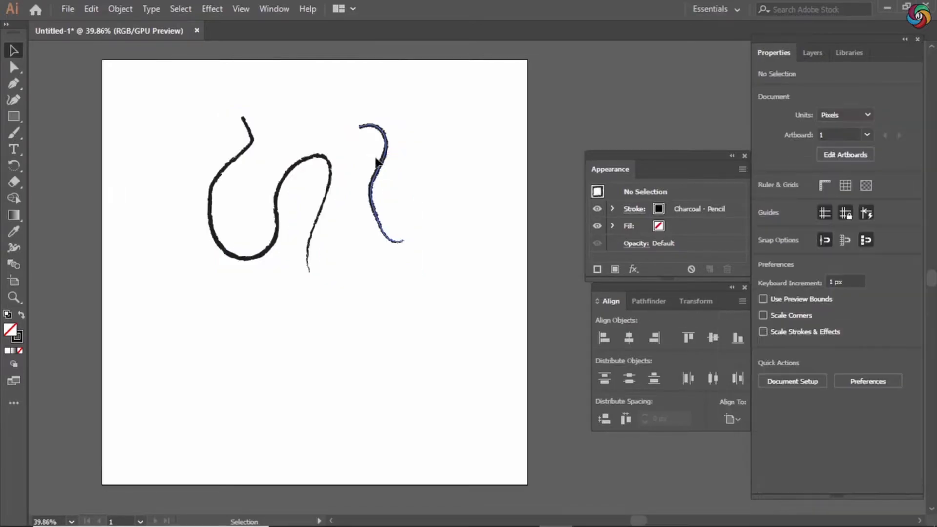
Step: Move the upper-left anchor of the larger curve outward to X 185 px, Y 248 px and extend its handle to round the bend
{"action": "left_click_drag", "start_coordinate": [163, 125], "coordinate": [360, 292]}
{"action": "left_click", "coordinate": [184, 188]}
{"action": "left_click_drag", "start_coordinate": [184, 188], "coordinate": [246, 207]}
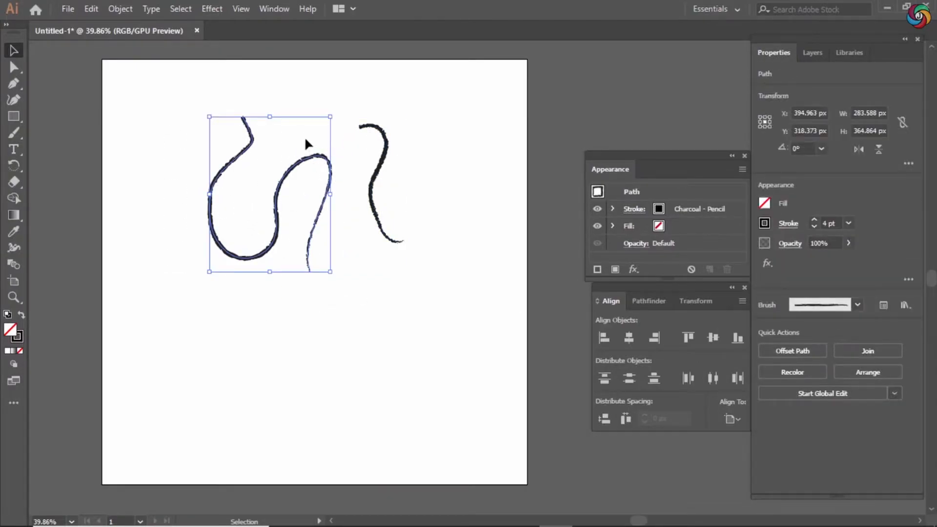
{"action": "key", "text": "a"}
{"action": "left_click", "coordinate": [215, 185]}
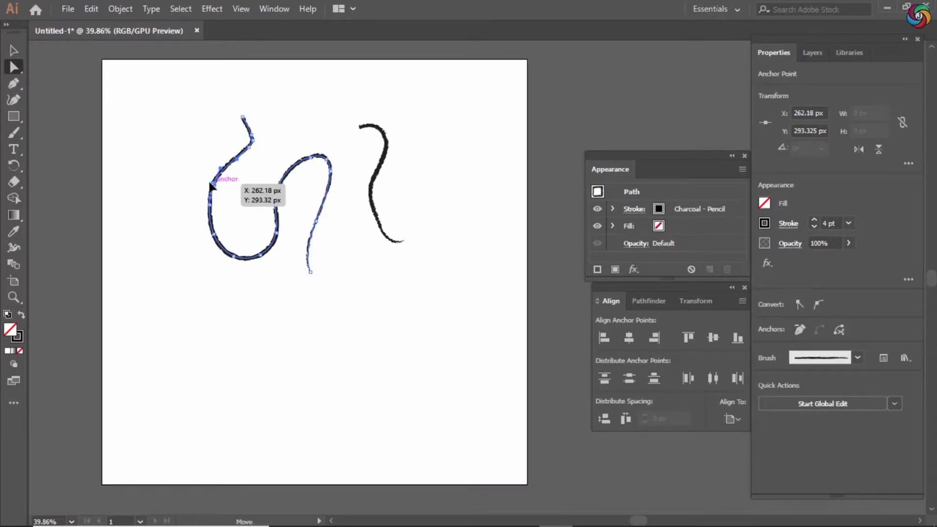
{"action": "left_click_drag", "start_coordinate": [214, 185], "coordinate": [178, 170]}
{"action": "left_click", "coordinate": [234, 157]}
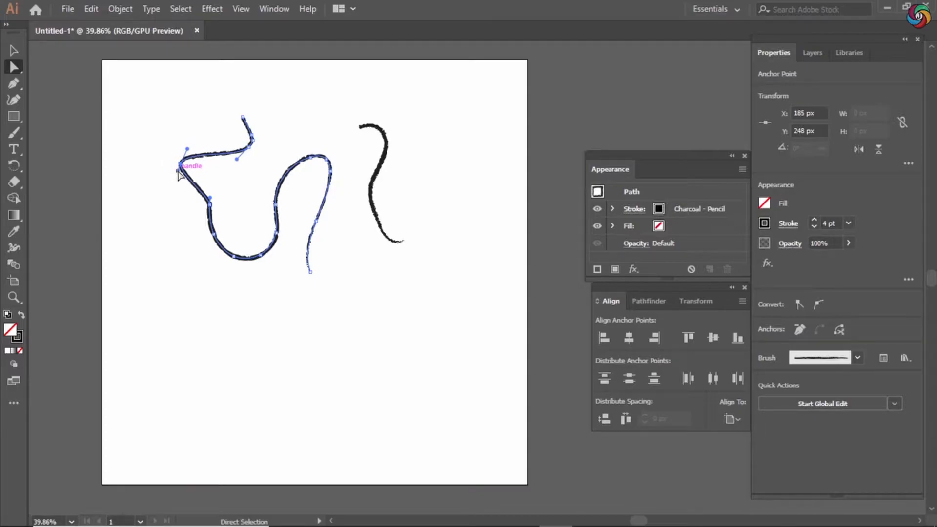
{"action": "left_click_drag", "start_coordinate": [178, 169], "coordinate": [169, 194]}
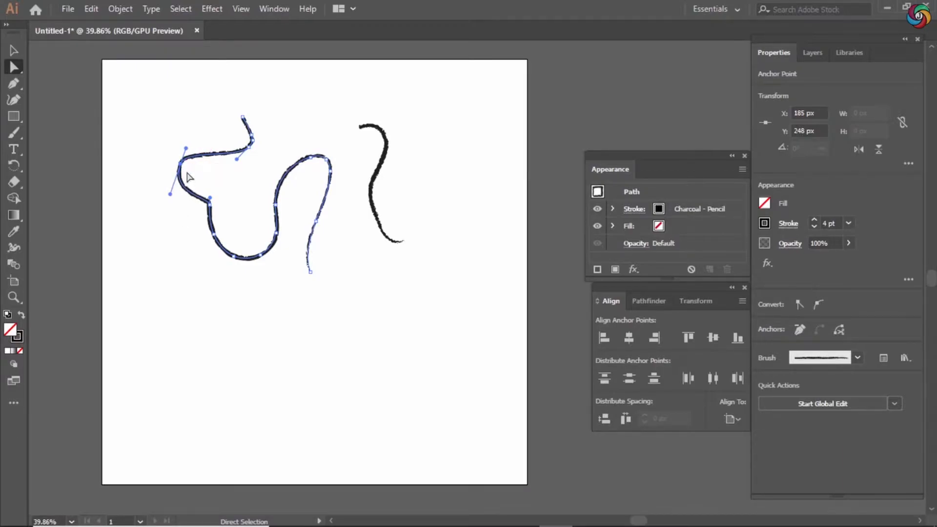
Step: Reshape the larger curve's loop by shifting its right-side, inner and left-side anchors outward into a fuller, rounder shape
{"action": "left_click_drag", "start_coordinate": [284, 239], "coordinate": [290, 242]}
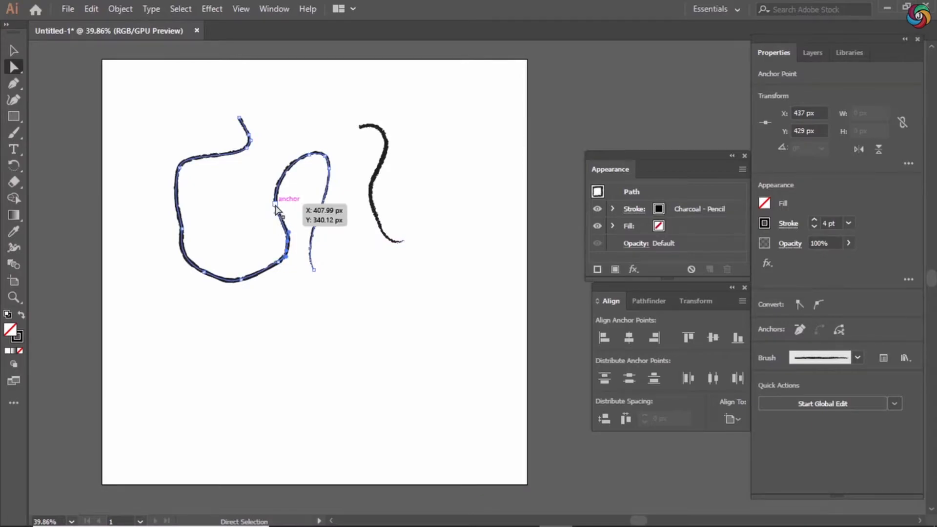
{"action": "left_click_drag", "start_coordinate": [274, 204], "coordinate": [266, 197]}
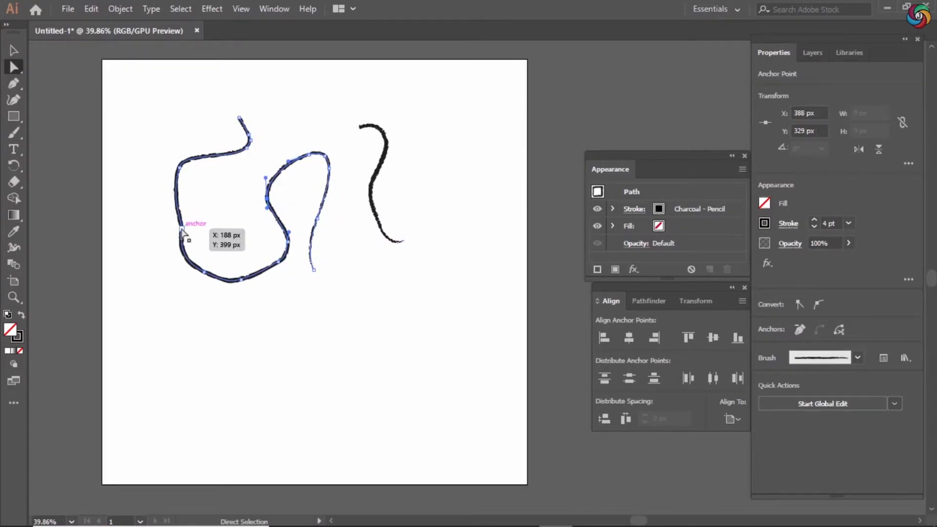
{"action": "left_click_drag", "start_coordinate": [182, 229], "coordinate": [178, 229]}
{"action": "left_click_drag", "start_coordinate": [210, 155], "coordinate": [198, 151]}
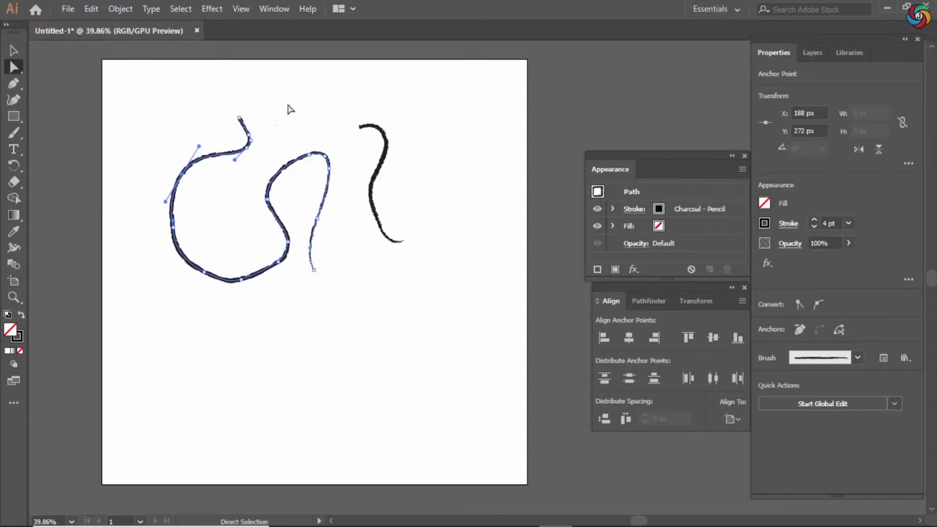
Step: Delete the larger curve's surplus anchor points at the upper hook and on the lower right of the loop
{"action": "key", "text": "p"}
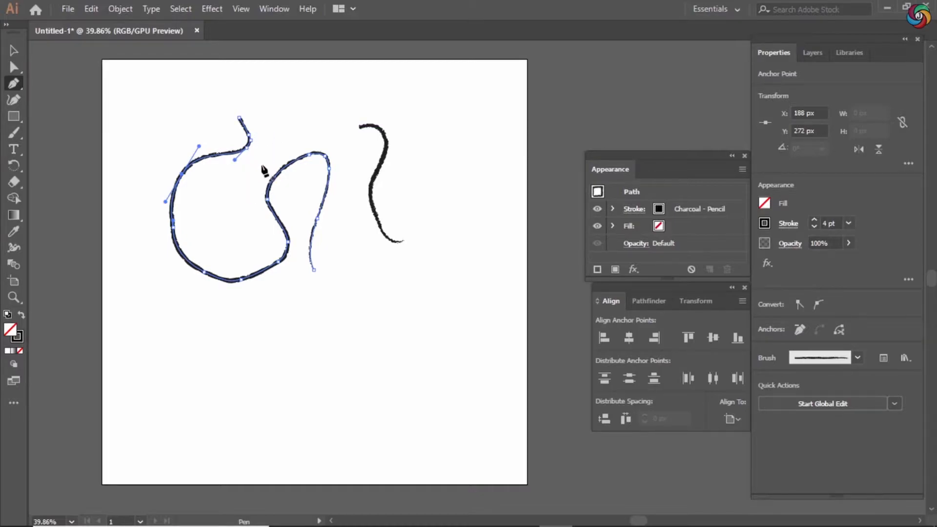
{"action": "key", "text": "minus"}
{"action": "left_click", "coordinate": [251, 141]}
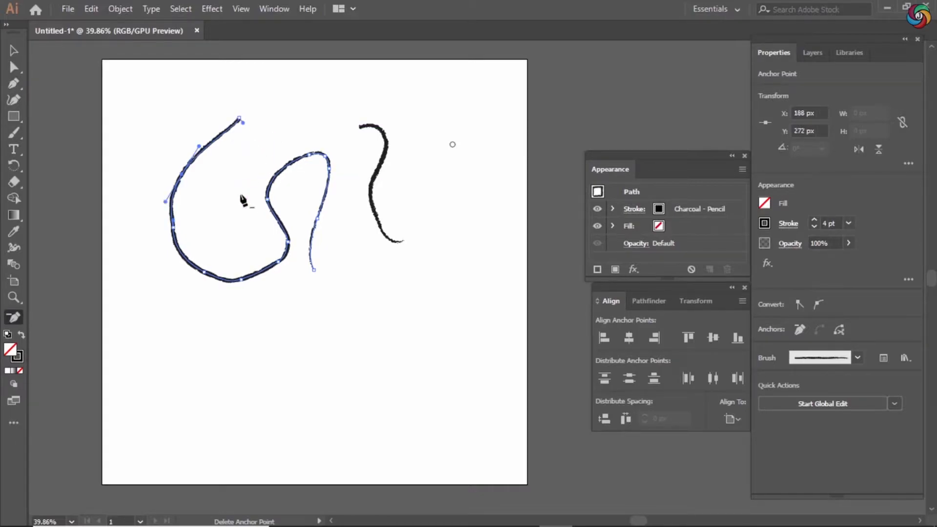
{"action": "left_click", "coordinate": [276, 263]}
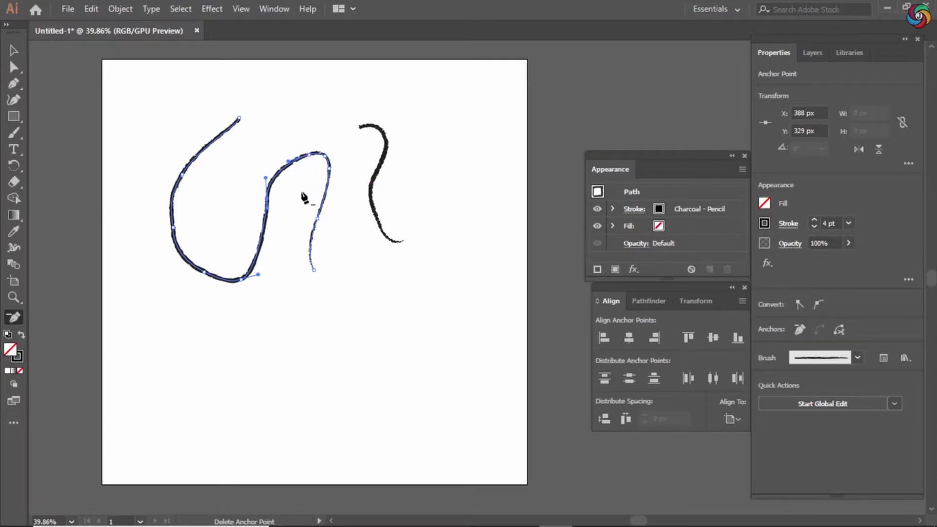
Step: Add an anchor point on the larger curve's middle segment and nudge it slightly to round the bend
{"action": "key", "text": "plus"}
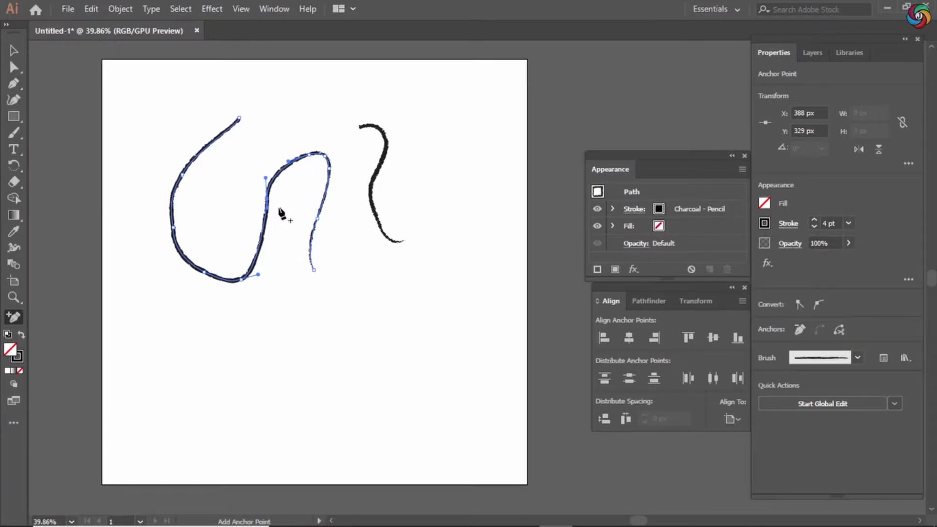
{"action": "left_click", "coordinate": [262, 247]}
{"action": "key", "text": "a"}
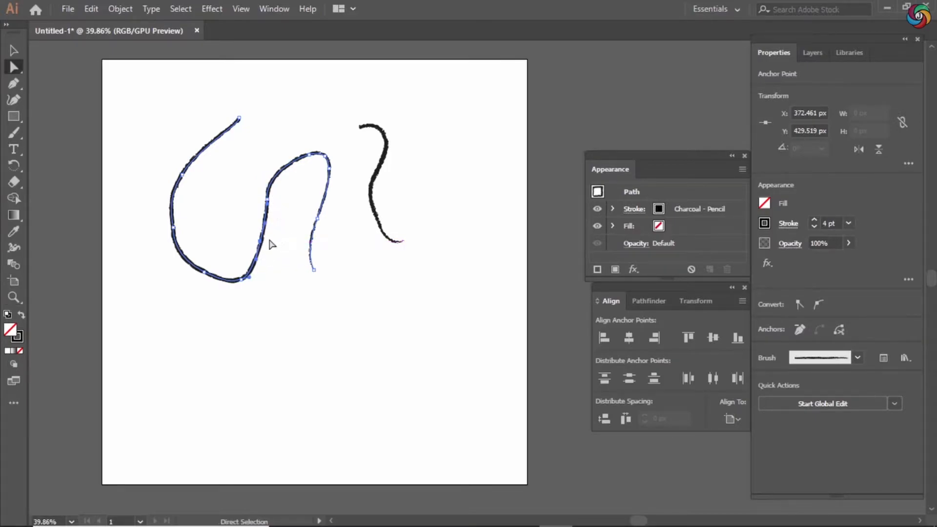
{"action": "left_click_drag", "start_coordinate": [264, 249], "coordinate": [266, 245]}
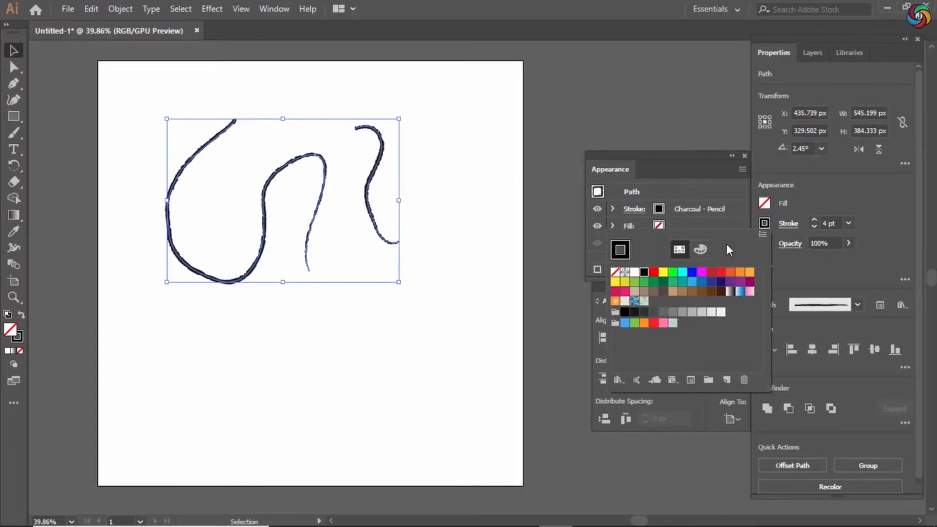
Step: Change the stroke colour of both curves to bright green
{"action": "left_click", "coordinate": [674, 277]}
{"action": "left_click", "coordinate": [130, 96]}
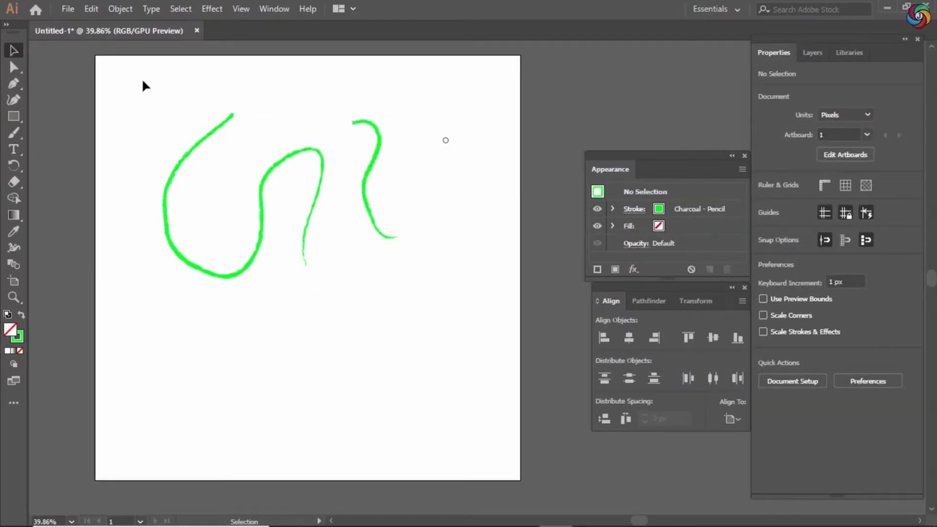
Step: Draw a long, nearly horizontal green line with an 8 pt stroke below the curves using the Line Segment tool
{"action": "left_click", "coordinate": [14, 116]}
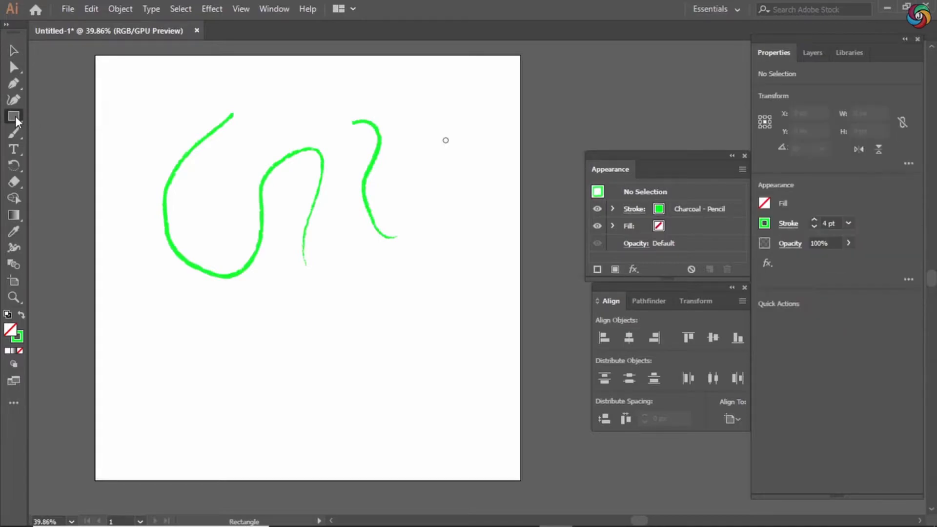
{"action": "left_click", "coordinate": [7, 119]}
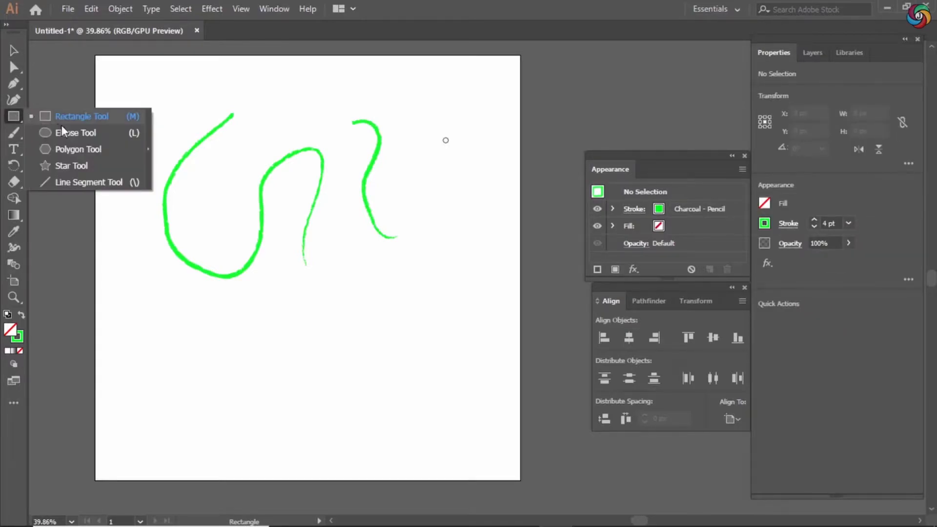
{"action": "left_click", "coordinate": [78, 181]}
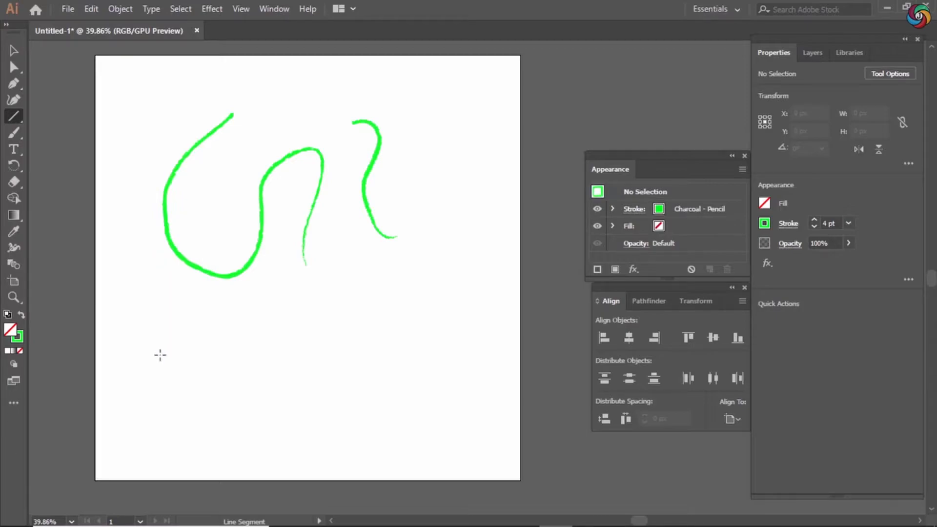
{"action": "left_click_drag", "start_coordinate": [155, 350], "coordinate": [455, 337]}
{"action": "key", "text": "v"}
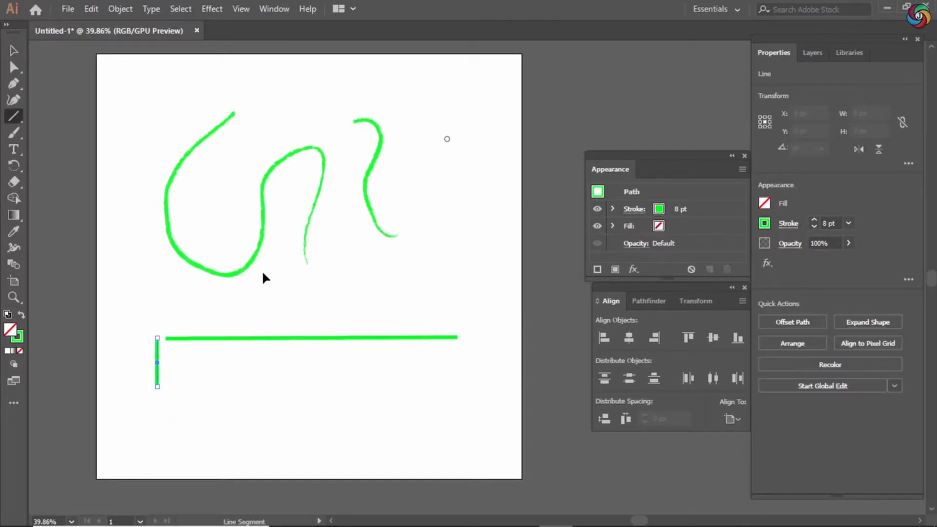
Step: Undo the short vertical line and draw one about 178 px long down from the horizontal line's left end
{"action": "key", "text": "ctrl+z"}
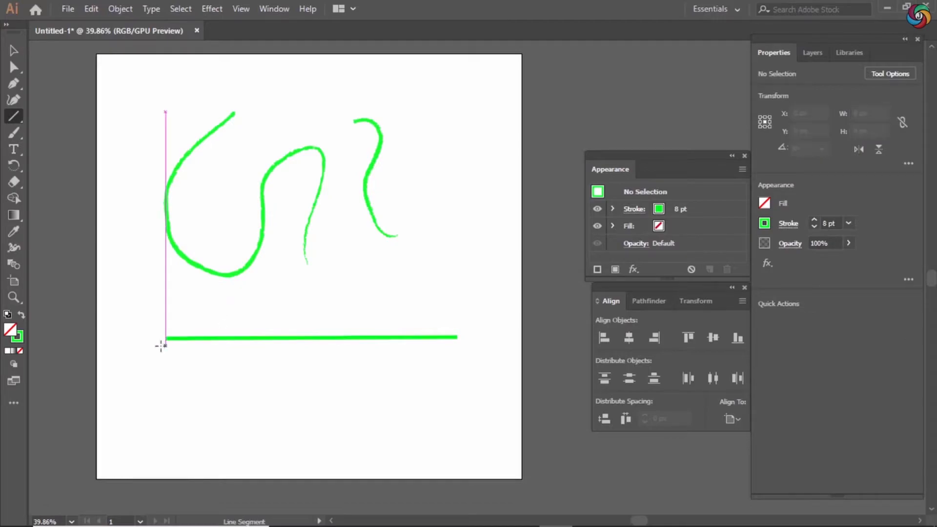
{"action": "left_click_drag", "start_coordinate": [154, 337], "coordinate": [155, 410]}
{"action": "key", "text": "v"}
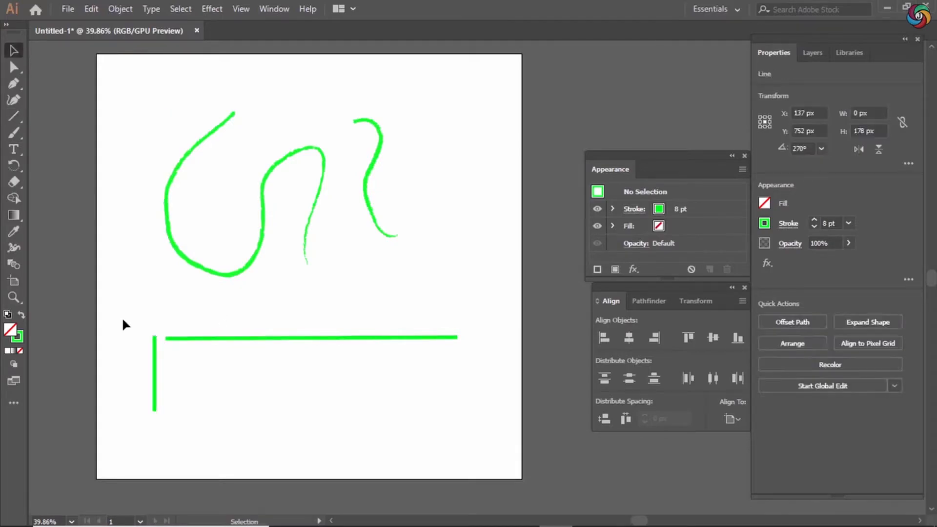
Step: Join the vertical and horizontal lines into one path
{"action": "left_click", "coordinate": [138, 326]}
{"action": "left_click_drag", "start_coordinate": [133, 319], "coordinate": [209, 393]}
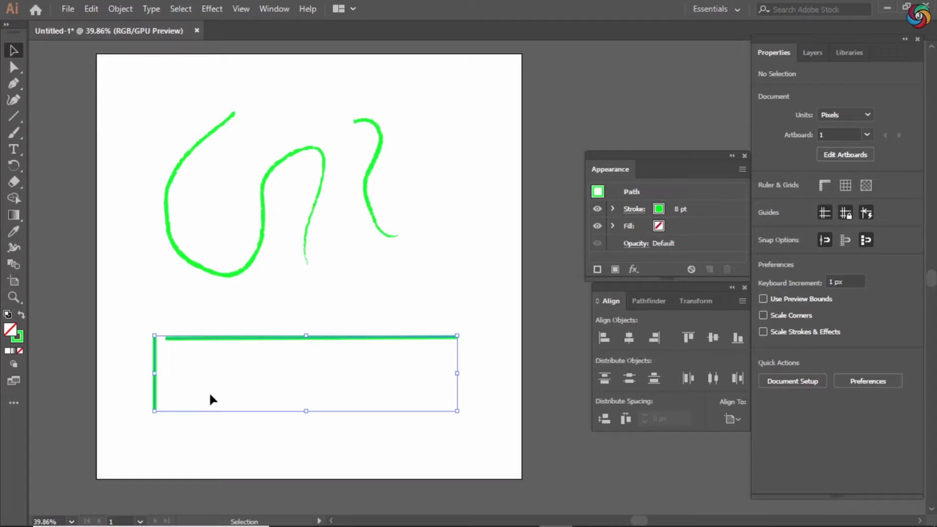
{"action": "right_click", "coordinate": [229, 370]}
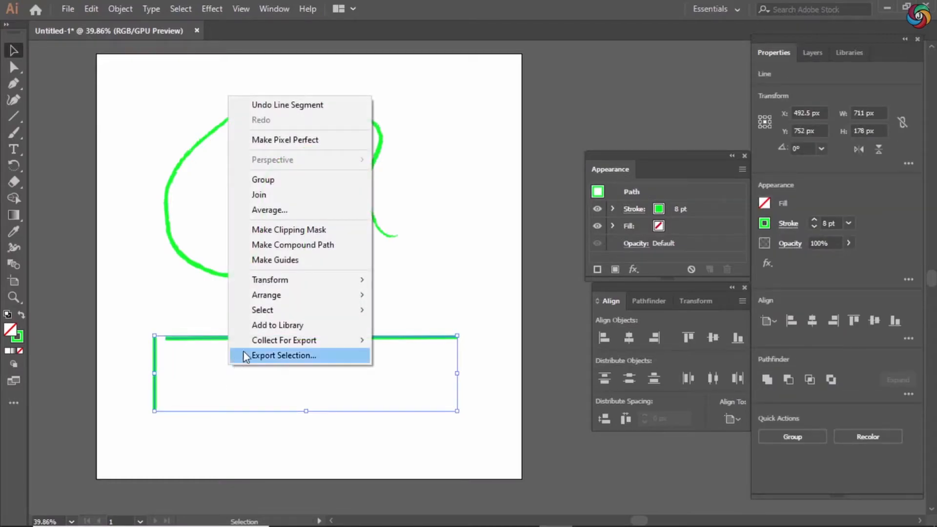
{"action": "left_click", "coordinate": [261, 195]}
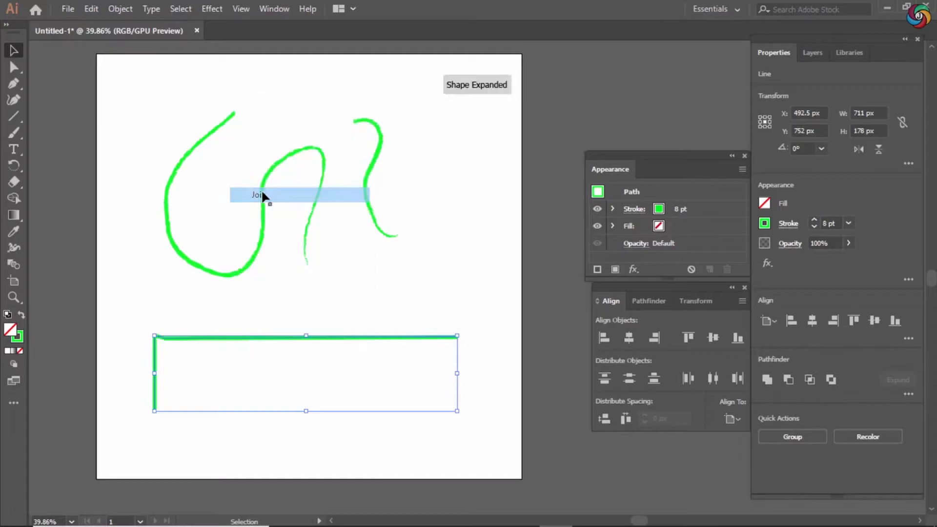
{"action": "left_click", "coordinate": [125, 316]}
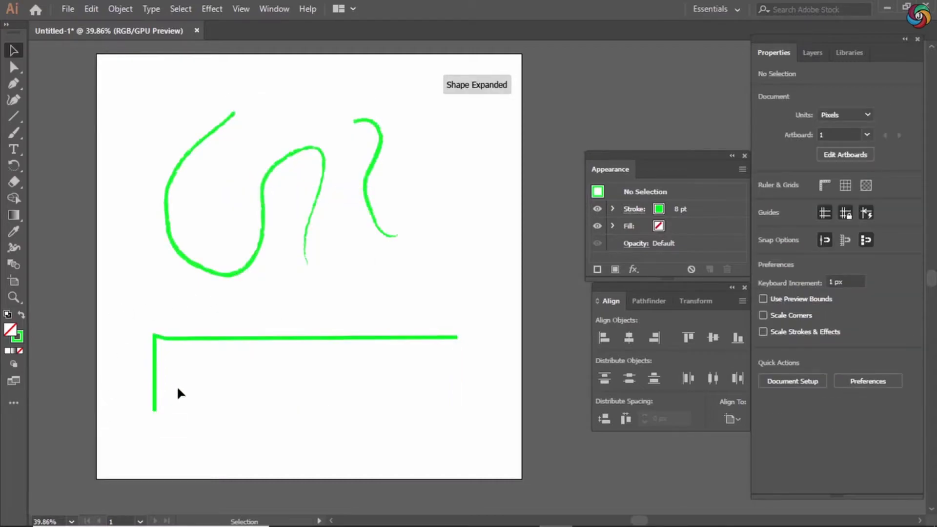
Step: Move the joined path's corner anchor down slightly so the corner lines up with the horizontal segment
{"action": "key", "text": "ctrl+plus"}
{"action": "key", "text": "ctrl+plus"}
{"action": "key", "text": "space"}
{"action": "left_click_drag", "start_coordinate": [113, 376], "coordinate": [282, 262]}
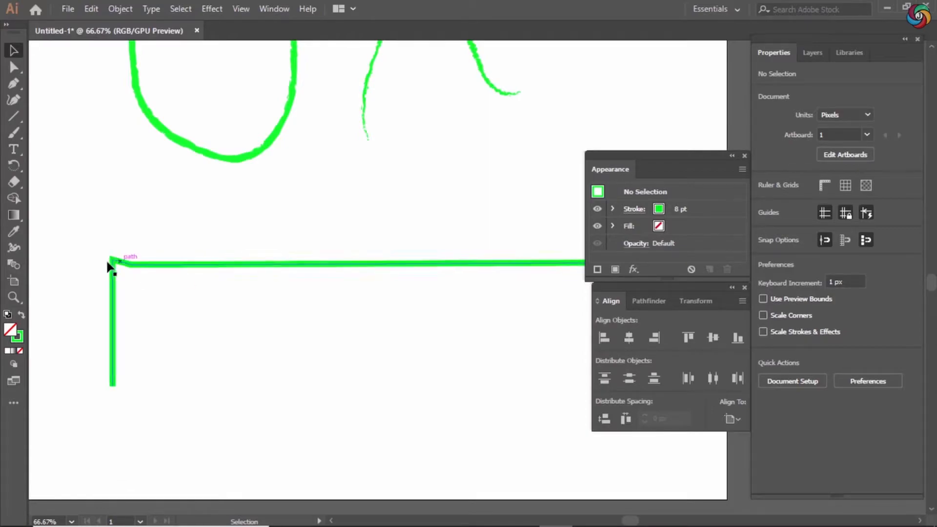
{"action": "key", "text": "a"}
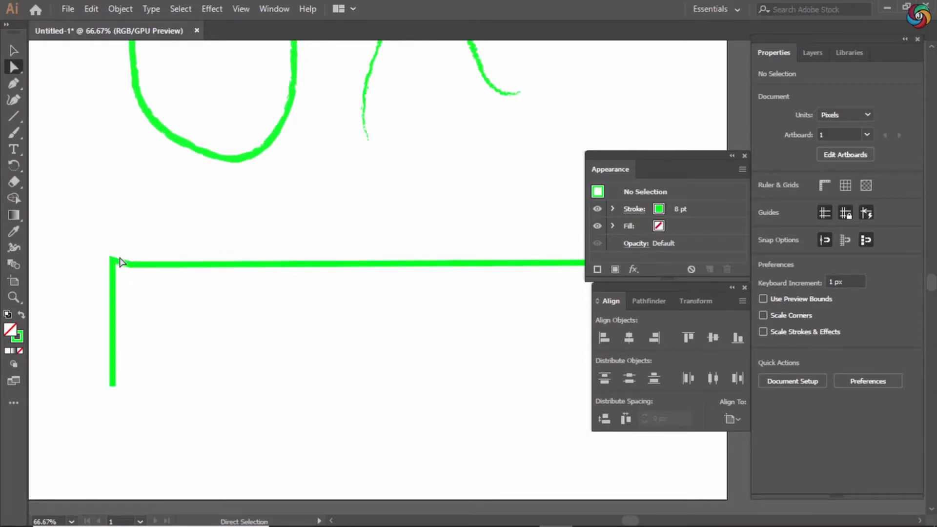
{"action": "left_click", "coordinate": [121, 263]}
{"action": "left_click_drag", "start_coordinate": [114, 263], "coordinate": [114, 269]}
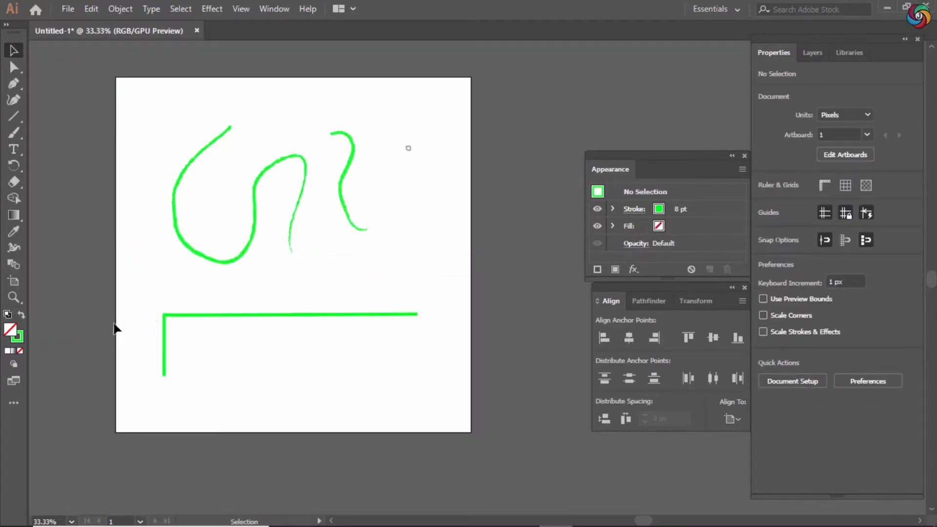
Step: Reflect a copy of the joined L-shaped path across the vertical axis, adding a matching leg at the opposite end
{"action": "left_click_drag", "start_coordinate": [136, 307], "coordinate": [238, 387]}
{"action": "right_click", "coordinate": [238, 387]}
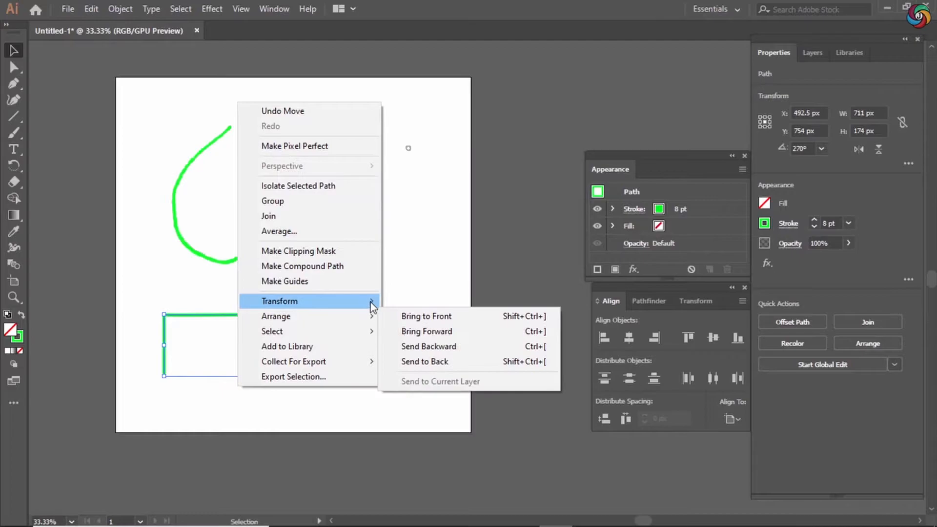
{"action": "mouse_move", "coordinate": [370, 303]}
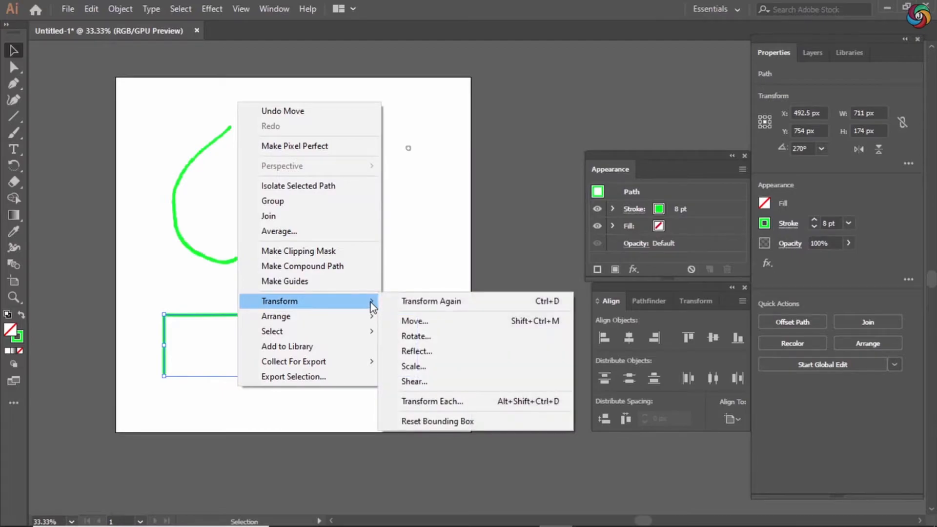
{"action": "left_click", "coordinate": [420, 350]}
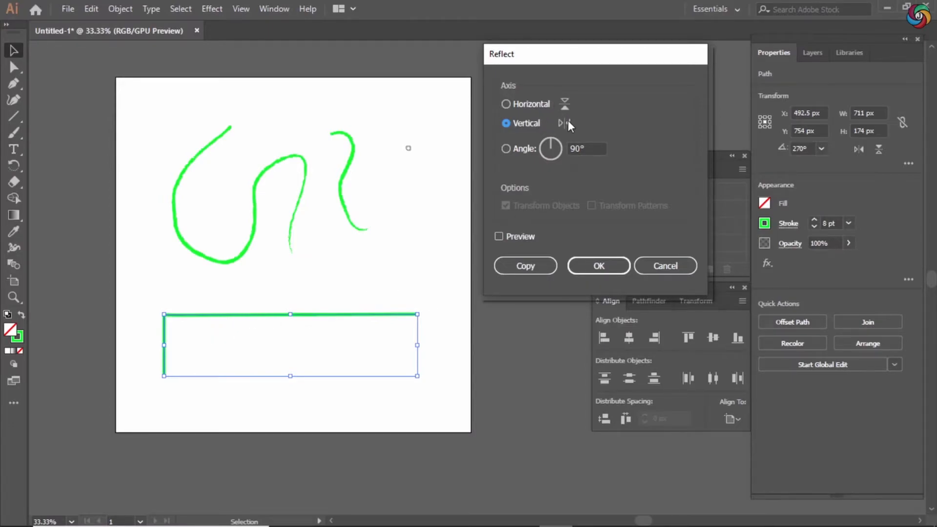
{"action": "left_click", "coordinate": [518, 237]}
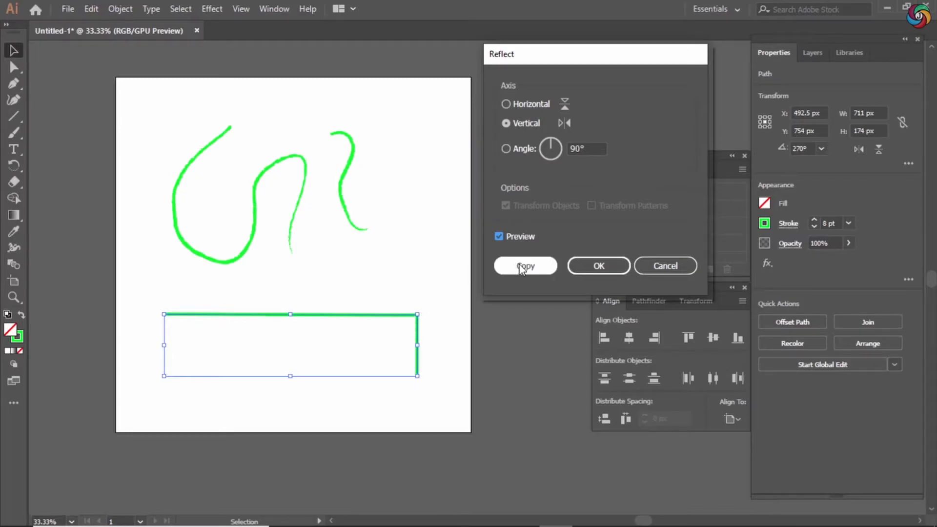
{"action": "left_click", "coordinate": [549, 265]}
{"action": "left_click", "coordinate": [511, 340]}
{"action": "left_click_drag", "start_coordinate": [137, 343], "coordinate": [402, 366]}
{"action": "left_click_drag", "start_coordinate": [478, 371], "coordinate": [388, 391]}
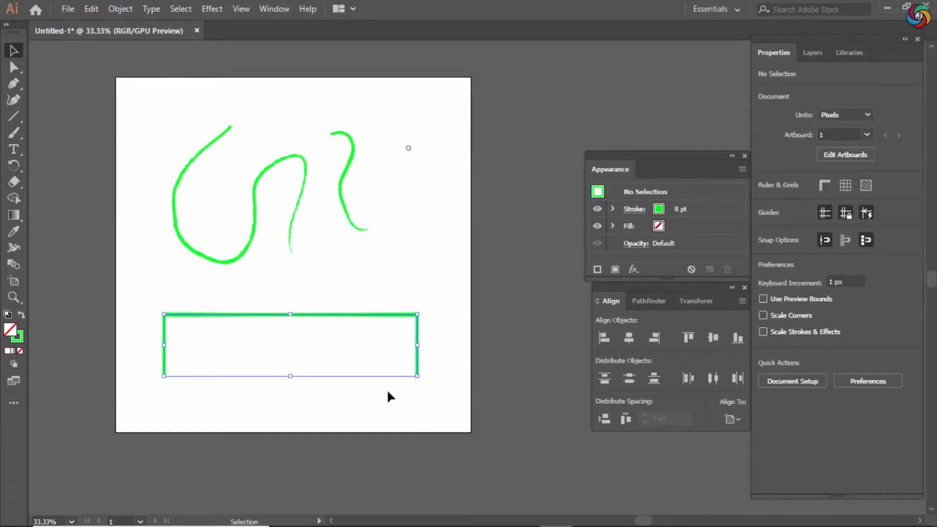
{"action": "left_click", "coordinate": [406, 281]}
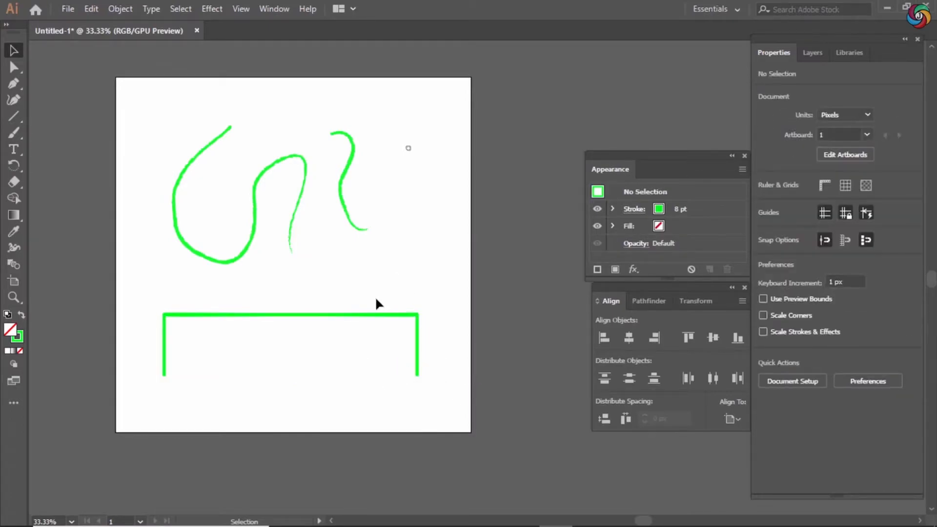
Step: Select the original and reflected paths and give their strokes a tapered width profile
{"action": "left_click_drag", "start_coordinate": [376, 293], "coordinate": [250, 379]}
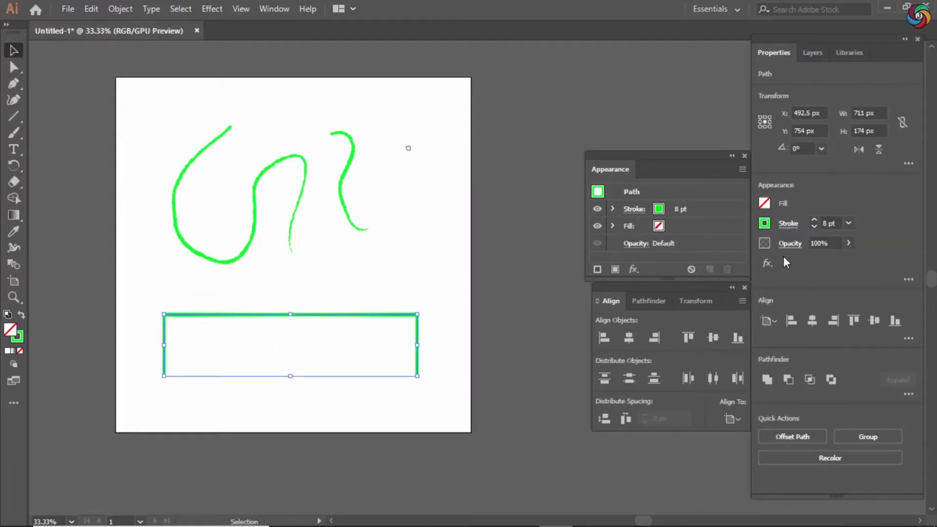
{"action": "left_click", "coordinate": [791, 224]}
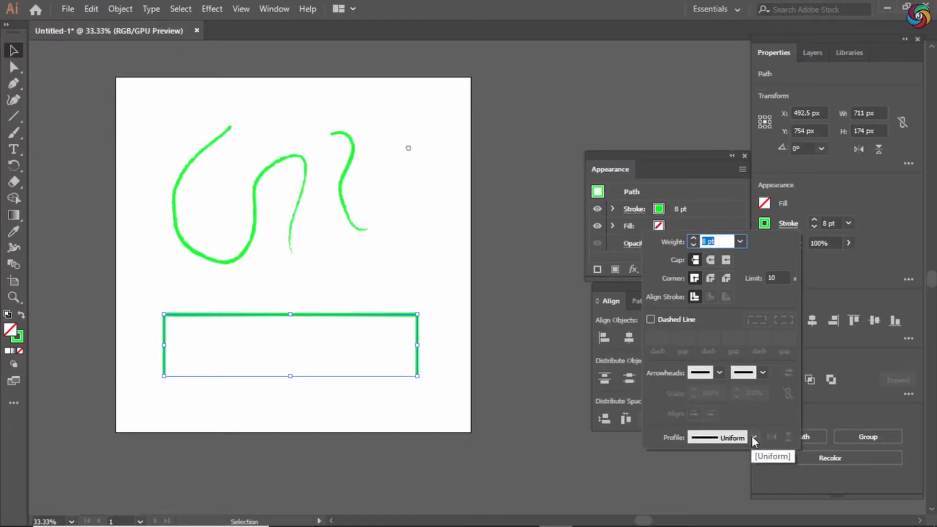
{"action": "left_click", "coordinate": [753, 438]}
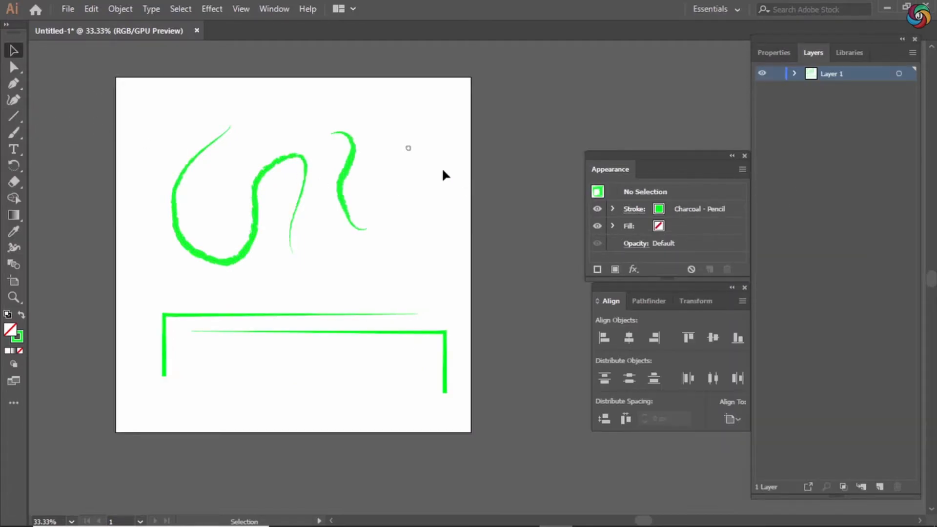
Step: Add a new layer and draw a closed rectangle about 235 by 106 px on it with the Pen tool
{"action": "left_click", "coordinate": [880, 486]}
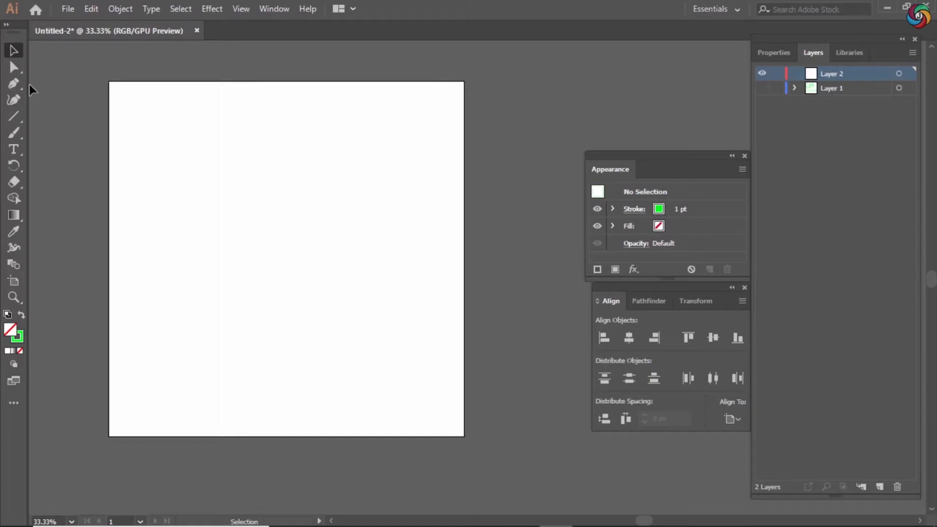
{"action": "left_click", "coordinate": [17, 83]}
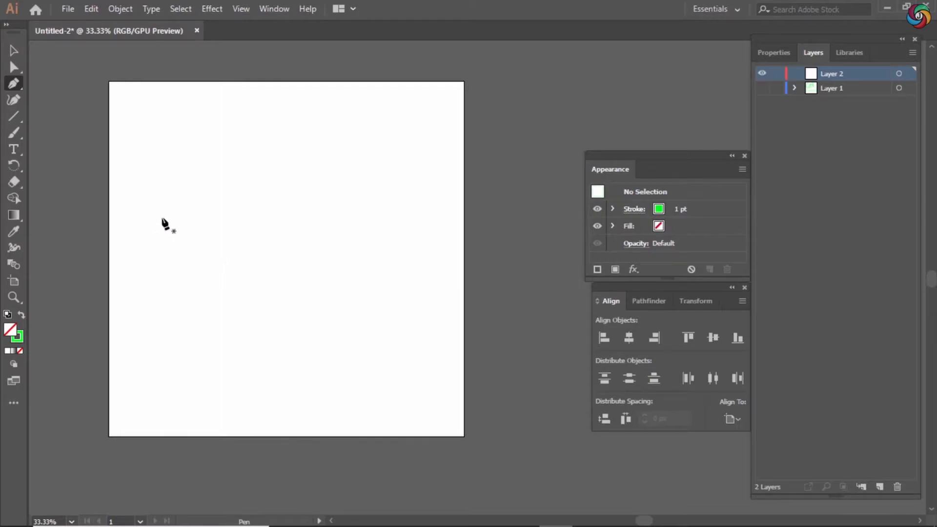
{"action": "left_click", "coordinate": [143, 231]}
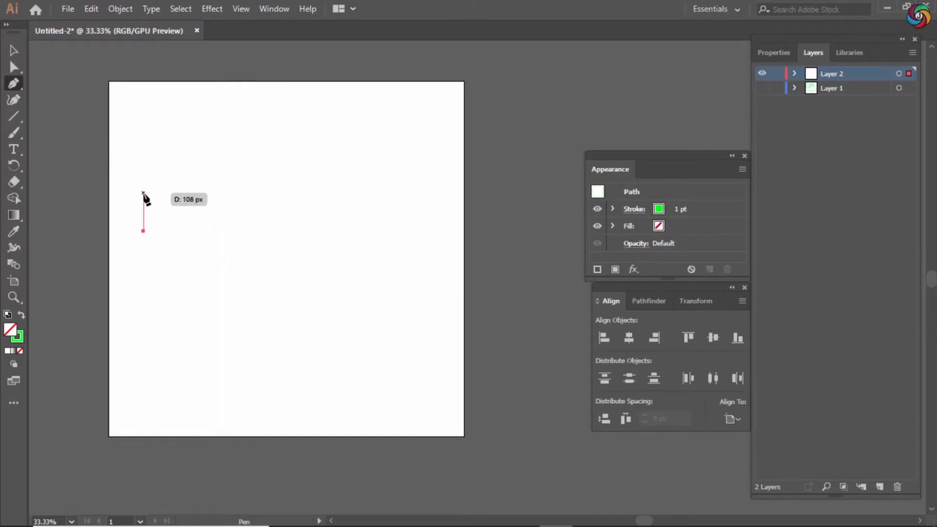
{"action": "left_click", "coordinate": [143, 193]}
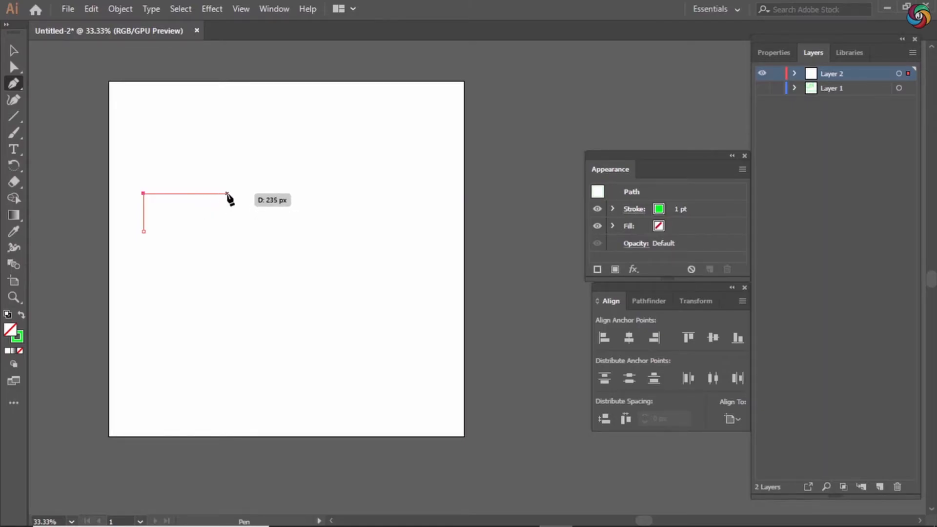
{"action": "left_click", "coordinate": [226, 193]}
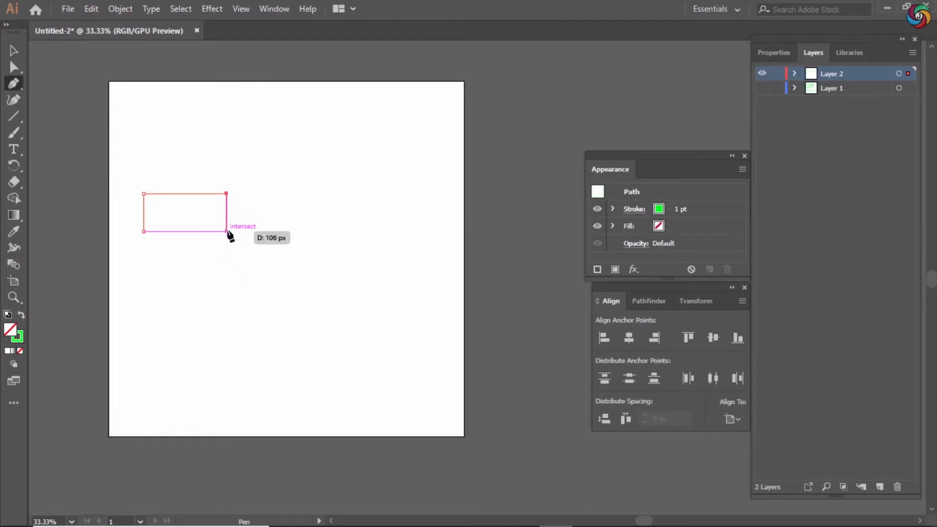
{"action": "left_click", "coordinate": [225, 230]}
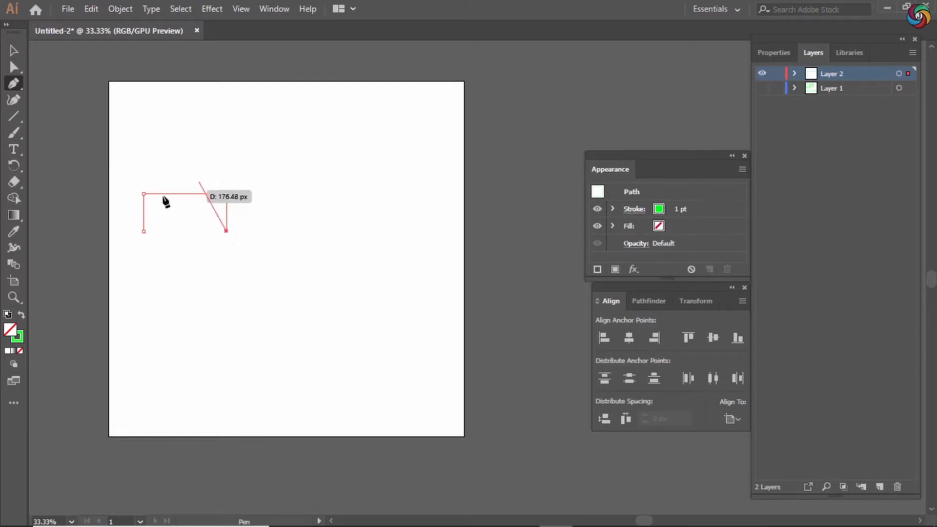
{"action": "left_click", "coordinate": [143, 230]}
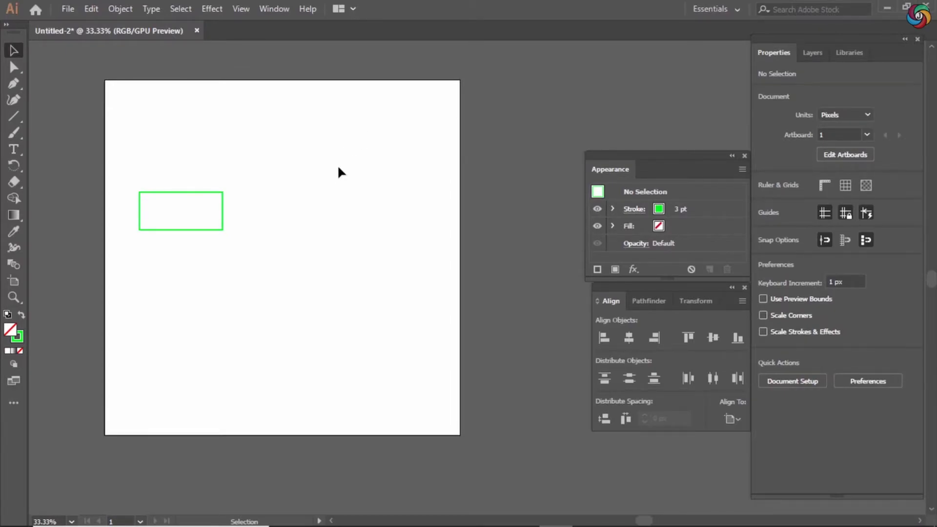
Step: Draw a curved arch about 260 px wide with the Pen tool, above and to the right of the rectangle
{"action": "key", "text": "p"}
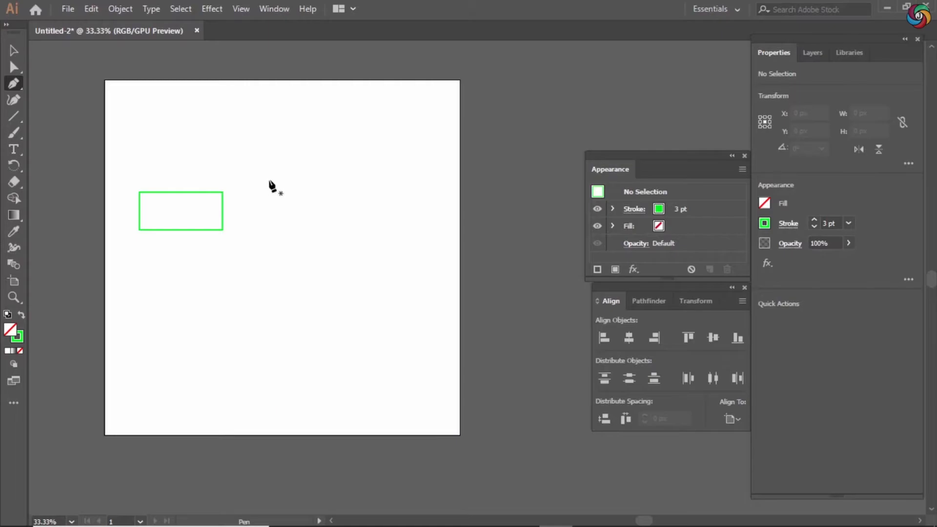
{"action": "left_click_drag", "start_coordinate": [281, 169], "coordinate": [283, 156]}
{"action": "mouse_move", "coordinate": [282, 157]}
{"action": "left_mouse_down"}
{"action": "mouse_move", "coordinate": [280, 165]}
{"action": "mouse_move", "coordinate": [282, 152]}
{"action": "left_mouse_up"}
{"action": "mouse_move", "coordinate": [282, 152]}
{"action": "left_mouse_down"}
{"action": "mouse_move", "coordinate": [306, 184]}
{"action": "mouse_move", "coordinate": [288, 220]}
{"action": "mouse_move", "coordinate": [280, 206]}
{"action": "mouse_move", "coordinate": [281, 217]}
{"action": "mouse_move", "coordinate": [307, 188]}
{"action": "mouse_move", "coordinate": [284, 135]}
{"action": "left_mouse_up"}
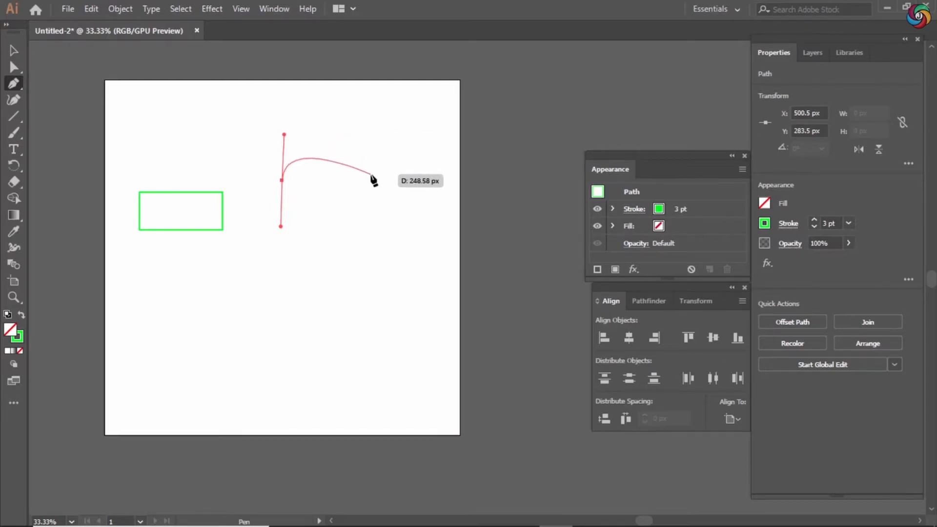
{"action": "left_click_drag", "start_coordinate": [374, 181], "coordinate": [375, 222]}
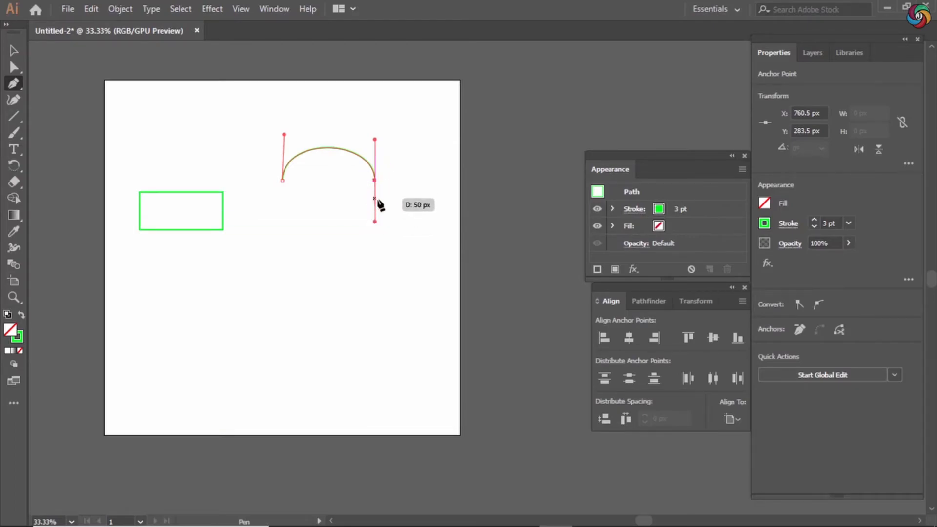
Step: Redirect the arch's end handle inward along the baseline and close the path with a straight bottom edge
{"action": "key", "text": "alt"}
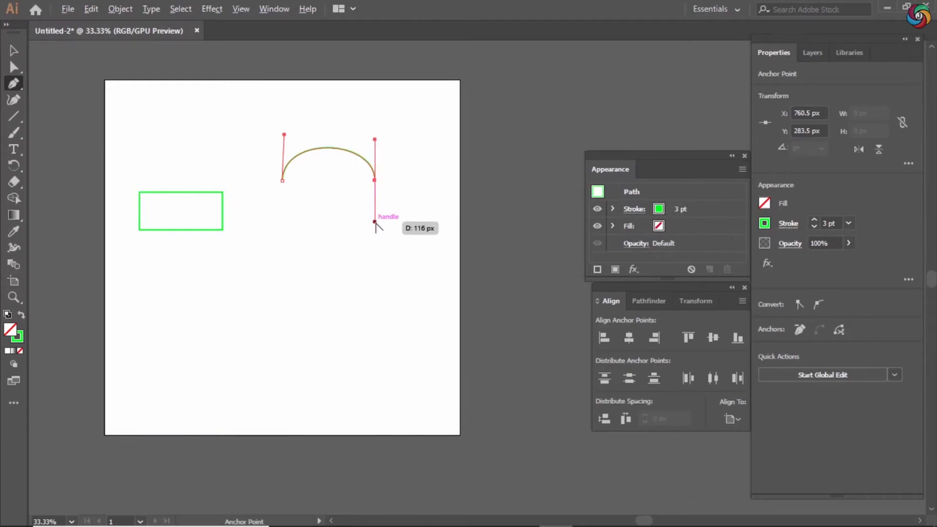
{"action": "left_click_drag", "start_coordinate": [375, 222], "coordinate": [339, 181]}
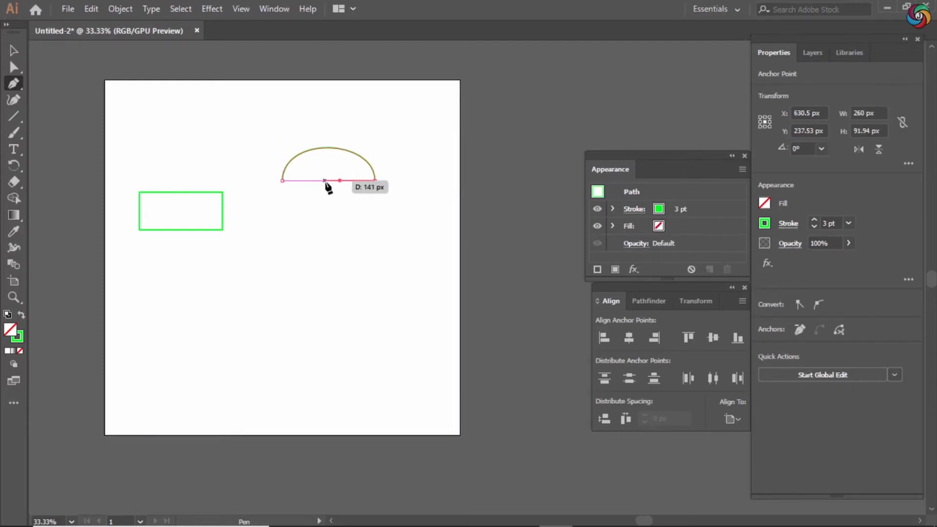
{"action": "left_click", "coordinate": [285, 181]}
{"action": "key", "text": "v"}
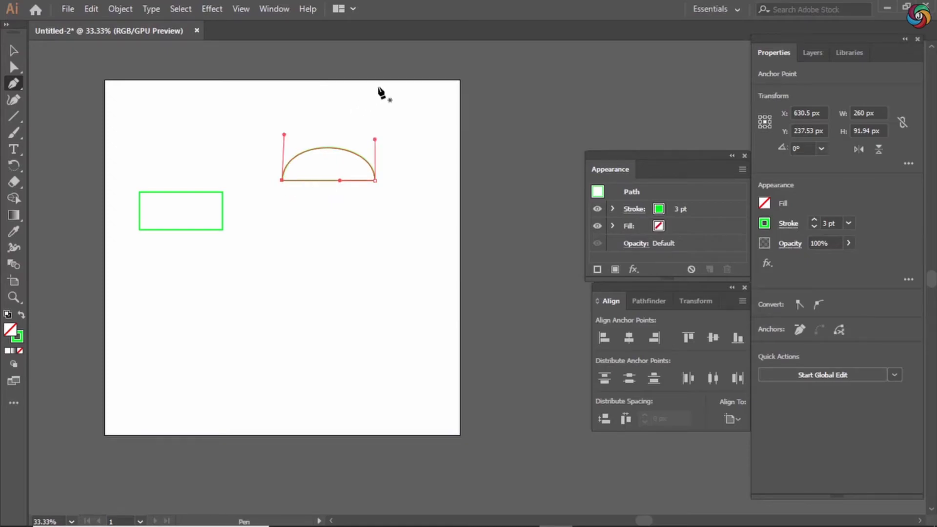
{"action": "left_click", "coordinate": [436, 92]}
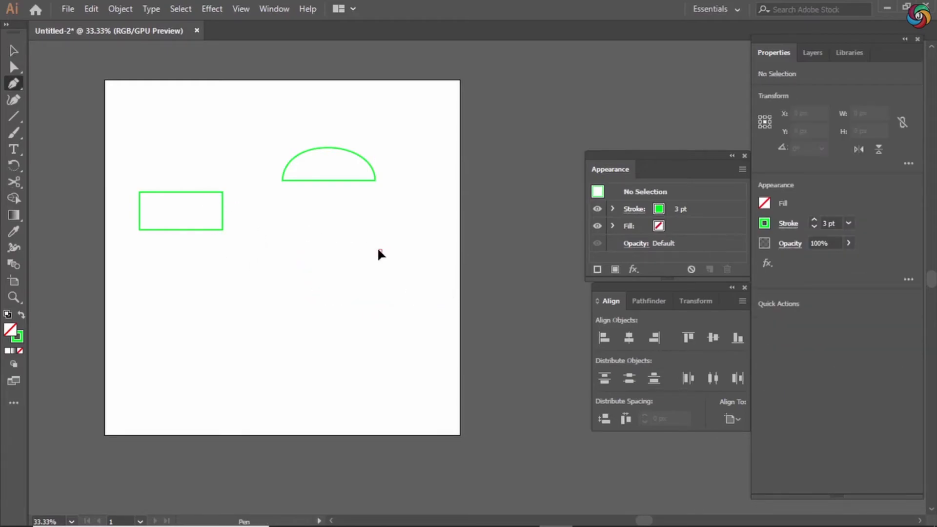
Step: Draw a closed outline of the letter S, about 289 by 360 px, below the arch with the Pen tool
{"action": "left_click_drag", "start_coordinate": [379, 251], "coordinate": [373, 241]}
{"action": "left_click_drag", "start_coordinate": [311, 257], "coordinate": [305, 269]}
{"action": "left_click_drag", "start_coordinate": [340, 299], "coordinate": [375, 299]}
{"action": "left_click_drag", "start_coordinate": [387, 329], "coordinate": [385, 348]}
{"action": "left_click_drag", "start_coordinate": [325, 348], "coordinate": [314, 344]}
{"action": "left_click", "coordinate": [325, 348]}
{"action": "left_click", "coordinate": [325, 368]}
{"action": "left_click", "coordinate": [393, 364]}
{"action": "left_click_drag", "start_coordinate": [392, 363], "coordinate": [410, 343]}
{"action": "left_click_drag", "start_coordinate": [410, 311], "coordinate": [389, 255]}
{"action": "left_click", "coordinate": [390, 246]}
{"action": "key", "text": "v"}
{"action": "left_click", "coordinate": [420, 258]}
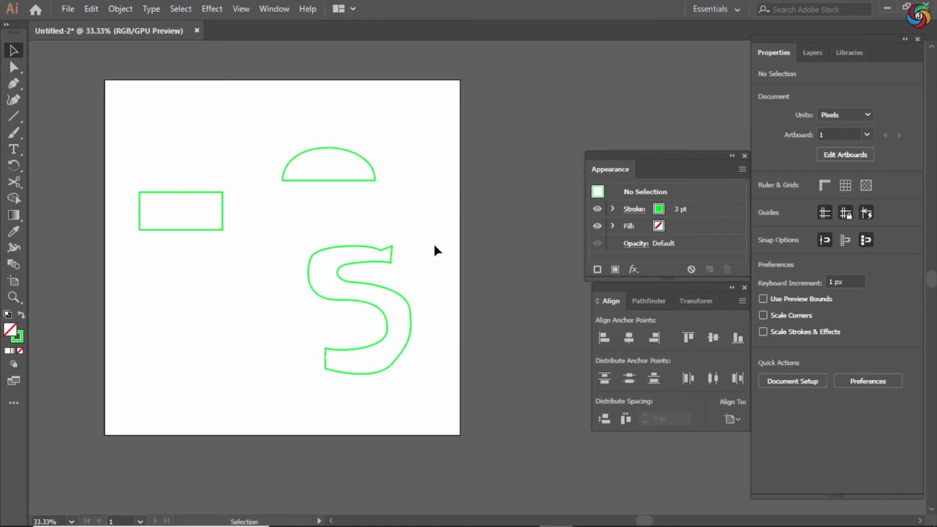
Step: Reshape the S's upper terminal and upper bowl by moving their anchor points and handles with the Direct Selection tool
{"action": "mouse_move", "coordinate": [406, 281]}
{"action": "left_mouse_down"}
{"action": "mouse_move", "coordinate": [415, 274]}
{"action": "mouse_move", "coordinate": [399, 282]}
{"action": "left_mouse_up"}
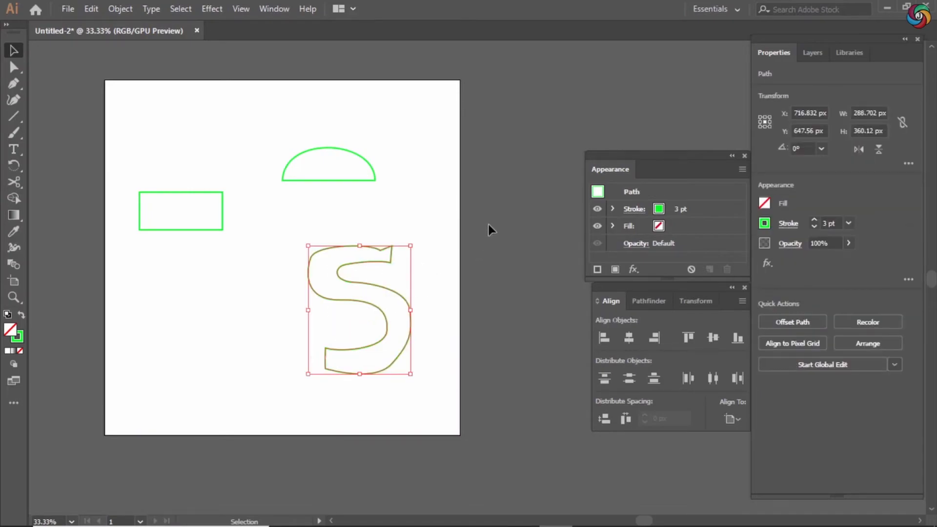
{"action": "key", "text": "ctrl+plus"}
{"action": "key", "text": "ctrl+plus"}
{"action": "left_click_drag", "start_coordinate": [388, 222], "coordinate": [330, 252]}
{"action": "key", "text": "a"}
{"action": "left_click_drag", "start_coordinate": [374, 187], "coordinate": [391, 171]}
{"action": "left_click", "coordinate": [393, 211]}
{"action": "left_click_drag", "start_coordinate": [374, 206], "coordinate": [341, 193]}
{"action": "left_click_drag", "start_coordinate": [321, 210], "coordinate": [289, 217]}
{"action": "left_click_drag", "start_coordinate": [292, 285], "coordinate": [307, 289]}
Step: Smooth the inner curve of the S's lower bowl by adjusting its anchor point and handles
{"action": "left_click", "coordinate": [430, 305]}
{"action": "left_click", "coordinate": [395, 413]}
{"action": "left_click_drag", "start_coordinate": [360, 453], "coordinate": [353, 434]}
{"action": "left_click_drag", "start_coordinate": [385, 345], "coordinate": [371, 352]}
{"action": "left_click_drag", "start_coordinate": [378, 287], "coordinate": [349, 293]}
{"action": "left_click_drag", "start_coordinate": [373, 312], "coordinate": [372, 321]}
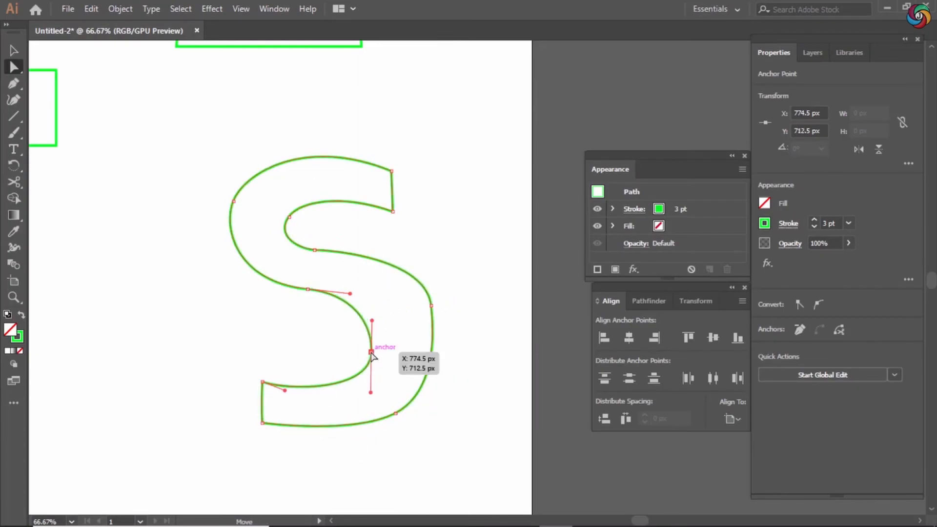
Step: Move the S's outer left and outer right anchors inward and adjust the handles to even out the letter's thickness
{"action": "left_click_drag", "start_coordinate": [234, 201], "coordinate": [245, 201]}
{"action": "left_click_drag", "start_coordinate": [431, 305], "coordinate": [414, 312]}
{"action": "left_click_drag", "start_coordinate": [416, 347], "coordinate": [423, 330]}
{"action": "mouse_move", "coordinate": [413, 311]}
{"action": "left_mouse_down"}
{"action": "mouse_move", "coordinate": [414, 303]}
{"action": "mouse_move", "coordinate": [414, 311]}
{"action": "left_mouse_up"}
{"action": "left_click_drag", "start_coordinate": [423, 329], "coordinate": [420, 342]}
{"action": "left_click", "coordinate": [315, 249]}
{"action": "left_click_drag", "start_coordinate": [330, 250], "coordinate": [348, 255]}
{"action": "left_click", "coordinate": [413, 312]}
{"action": "left_click_drag", "start_coordinate": [414, 311], "coordinate": [417, 344]}
Step: Raise the anchors of the S's bottom terminal and smooth the bottom curve
{"action": "left_click_drag", "start_coordinate": [395, 413], "coordinate": [377, 406]}
{"action": "left_click_drag", "start_coordinate": [262, 382], "coordinate": [261, 366]}
{"action": "left_click_drag", "start_coordinate": [262, 422], "coordinate": [261, 407]}
{"action": "left_click_drag", "start_coordinate": [260, 390], "coordinate": [263, 383]}
{"action": "left_click_drag", "start_coordinate": [335, 426], "coordinate": [318, 430]}
{"action": "key", "text": "v"}
{"action": "left_click", "coordinate": [439, 259]}
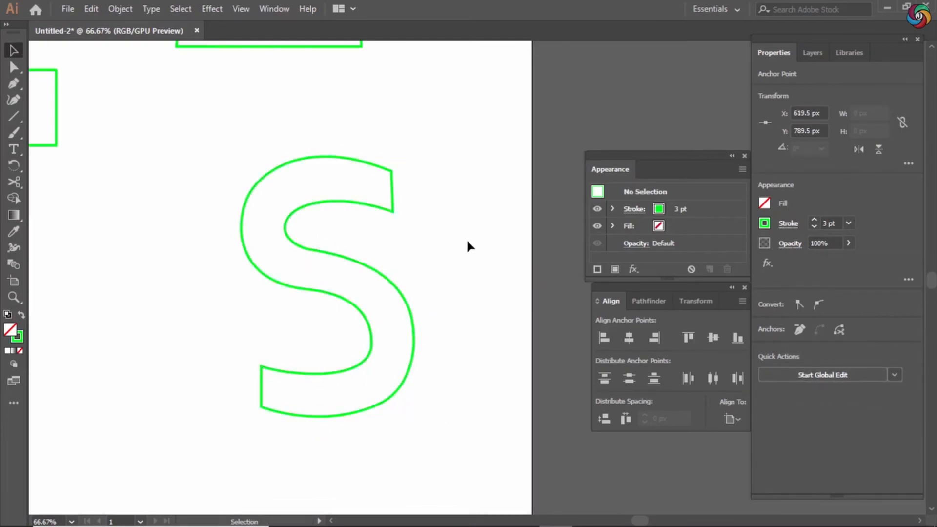
Step: Round the two corners of the S's bottom terminal and adjust the adjoining lower curve
{"action": "scroll", "coordinate": [443, 274], "scroll_direction": "down", "scroll_amount": 3}
{"action": "scroll", "coordinate": [390, 291], "scroll_direction": "up", "scroll_amount": 2}
{"action": "key", "text": "a"}
{"action": "left_click", "coordinate": [271, 356]}
{"action": "left_click", "coordinate": [271, 386]}
{"action": "mouse_move", "coordinate": [270, 372]}
{"action": "left_mouse_down"}
{"action": "mouse_move", "coordinate": [254, 372]}
{"action": "mouse_move", "coordinate": [270, 390]}
{"action": "left_mouse_up"}
{"action": "left_click", "coordinate": [271, 357]}
{"action": "left_click_drag", "start_coordinate": [313, 366], "coordinate": [312, 360]}
{"action": "left_click_drag", "start_coordinate": [247, 360], "coordinate": [237, 351]}
{"action": "left_click", "coordinate": [379, 292]}
{"action": "left_click_drag", "start_coordinate": [353, 340], "coordinate": [350, 371]}
Step: Round the two corners of the S's upper terminal and fine-tune the anchors around the rounded tip
{"action": "left_click", "coordinate": [369, 210]}
{"action": "left_click", "coordinate": [370, 240]}
{"action": "left_click_drag", "start_coordinate": [369, 225], "coordinate": [381, 209]}
{"action": "left_click_drag", "start_coordinate": [396, 231], "coordinate": [396, 248]}
{"action": "key", "text": "v"}
{"action": "left_click", "coordinate": [420, 207]}
{"action": "mouse_move", "coordinate": [380, 209]}
{"action": "left_mouse_down"}
{"action": "mouse_move", "coordinate": [399, 216]}
{"action": "mouse_move", "coordinate": [385, 217]}
{"action": "left_mouse_up"}
{"action": "key", "text": "a"}
{"action": "left_click", "coordinate": [390, 227]}
{"action": "left_click_drag", "start_coordinate": [397, 247], "coordinate": [383, 245]}
{"action": "left_click", "coordinate": [408, 220]}
{"action": "key", "text": "v"}
{"action": "key", "text": "ctrl+minus"}
Step: Refine the S's middle and outer side curves by adjusting their anchor points with the Direct Selection tool
{"action": "left_click", "coordinate": [364, 284]}
{"action": "left_click_drag", "start_coordinate": [409, 274], "coordinate": [346, 300]}
{"action": "key", "text": "a"}
{"action": "left_click", "coordinate": [321, 288]}
{"action": "left_click", "coordinate": [288, 257]}
{"action": "left_click_drag", "start_coordinate": [288, 274], "coordinate": [280, 265]}
{"action": "left_click_drag", "start_coordinate": [400, 293], "coordinate": [391, 291]}
{"action": "left_click", "coordinate": [345, 310]}
{"action": "left_click", "coordinate": [402, 299]}
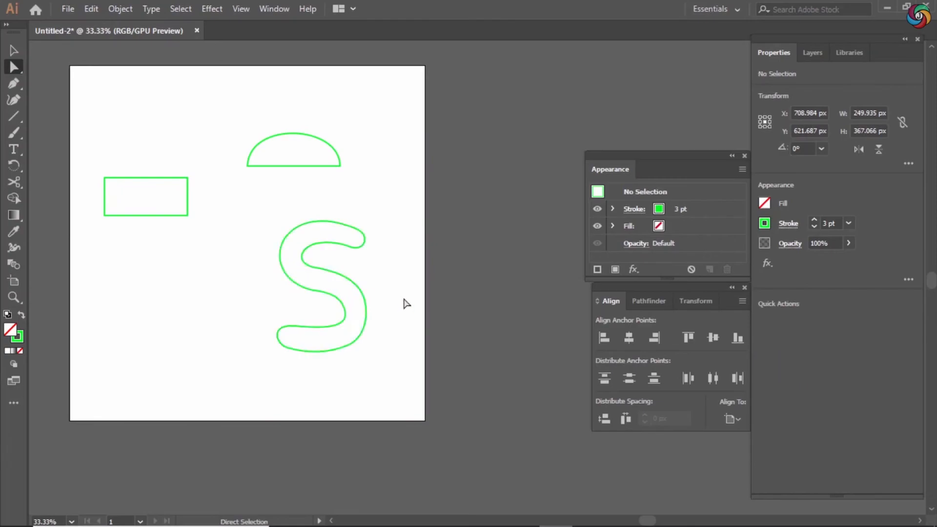
Step: Refine the inner curve of the S's lower bowl and smooth the anchors leading into the rounded bottom terminal
{"action": "left_click", "coordinate": [346, 313]}
{"action": "left_click_drag", "start_coordinate": [346, 324], "coordinate": [337, 329]}
{"action": "left_click", "coordinate": [337, 315]}
{"action": "key", "text": "ctrl+plus"}
{"action": "left_click", "coordinate": [210, 352]}
{"action": "left_click_drag", "start_coordinate": [251, 350], "coordinate": [252, 357]}
{"action": "left_click", "coordinate": [236, 421]}
{"action": "left_click", "coordinate": [210, 386]}
{"action": "left_click_drag", "start_coordinate": [192, 383], "coordinate": [194, 382]}
{"action": "left_click", "coordinate": [445, 248]}
{"action": "key", "text": "v"}
{"action": "key", "text": "ctrl+minus"}
{"action": "key", "text": "ctrl+minus"}
{"action": "left_click_drag", "start_coordinate": [422, 278], "coordinate": [407, 293]}
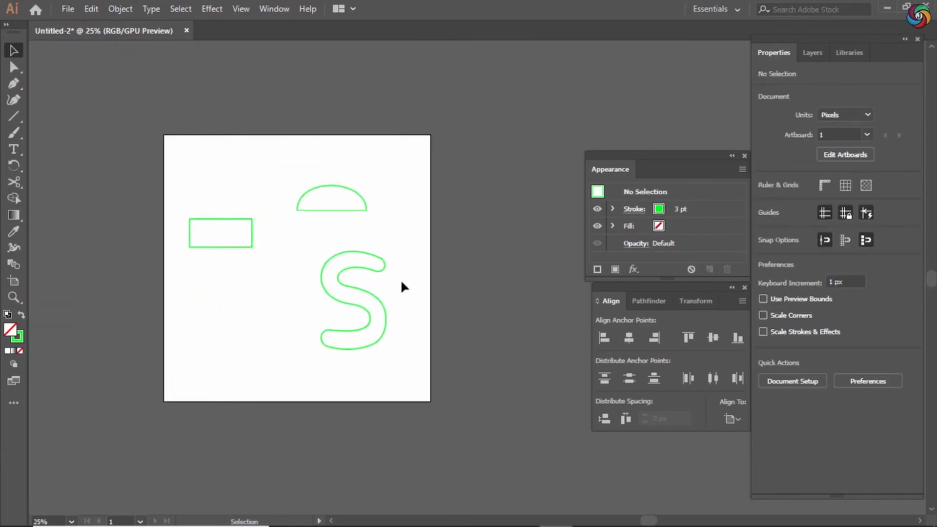
Step: Make final anchor and handle adjustments to even out the S's rounded lower and upper tips
{"action": "left_click", "coordinate": [383, 304]}
{"action": "key", "text": "ctrl+plus"}
{"action": "key", "text": "ctrl+plus"}
{"action": "left_click_drag", "start_coordinate": [479, 274], "coordinate": [344, 274]}
{"action": "key", "text": "a"}
{"action": "left_click_drag", "start_coordinate": [295, 337], "coordinate": [295, 331]}
{"action": "left_click_drag", "start_coordinate": [334, 339], "coordinate": [336, 343]}
{"action": "left_click_drag", "start_coordinate": [291, 368], "coordinate": [289, 363]}
{"action": "left_click_drag", "start_coordinate": [333, 386], "coordinate": [336, 385]}
{"action": "left_click_drag", "start_coordinate": [289, 363], "coordinate": [290, 368]}
{"action": "left_click_drag", "start_coordinate": [271, 360], "coordinate": [268, 357]}
{"action": "left_click", "coordinate": [263, 385]}
{"action": "mouse_move", "coordinate": [388, 205]}
{"action": "left_mouse_down"}
{"action": "mouse_move", "coordinate": [383, 211]}
{"action": "mouse_move", "coordinate": [386, 192]}
{"action": "left_mouse_up"}
{"action": "left_click_drag", "start_coordinate": [407, 202], "coordinate": [402, 199]}
{"action": "left_click", "coordinate": [434, 207]}
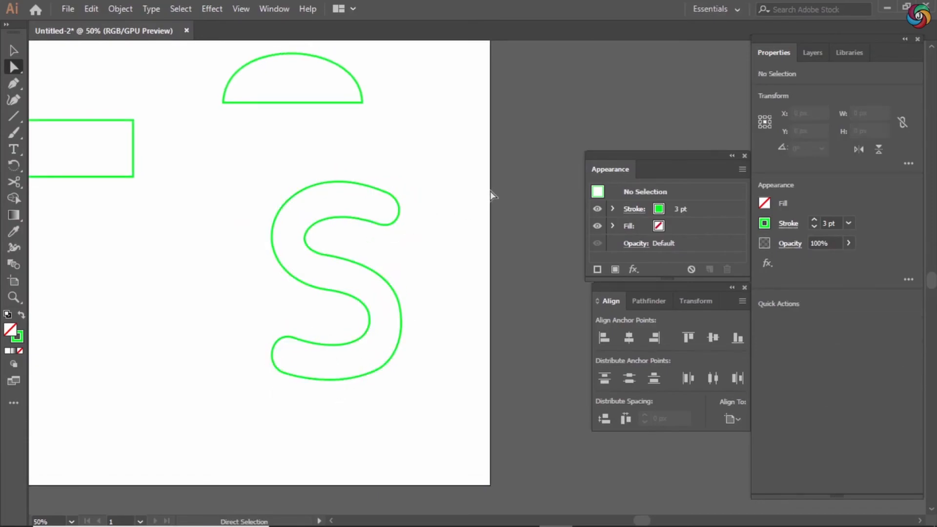
Step: Turn on a dashed line for the S outline's stroke
{"action": "key", "text": "ctrl+minus"}
{"action": "key", "text": "v"}
{"action": "left_click", "coordinate": [348, 309]}
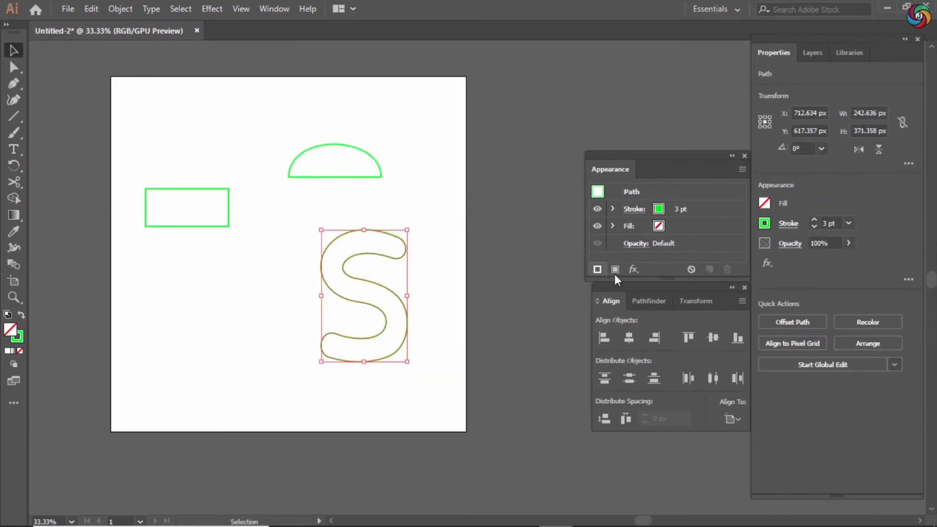
{"action": "left_click", "coordinate": [787, 223]}
{"action": "left_click", "coordinate": [651, 319]}
{"action": "left_click", "coordinate": [537, 332]}
Step: Give the copied S beside the dashed one a tapered stroke width profile
{"action": "left_click", "coordinate": [334, 323]}
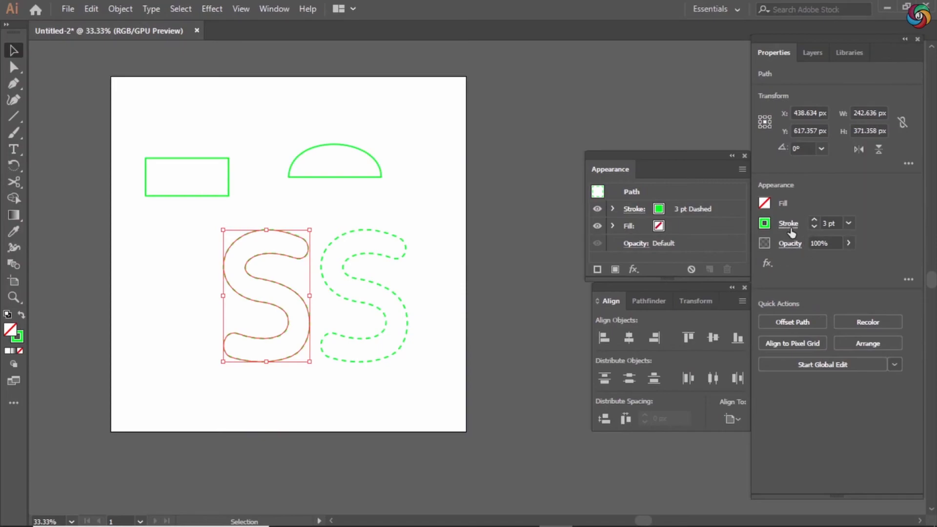
{"action": "left_click", "coordinate": [788, 224]}
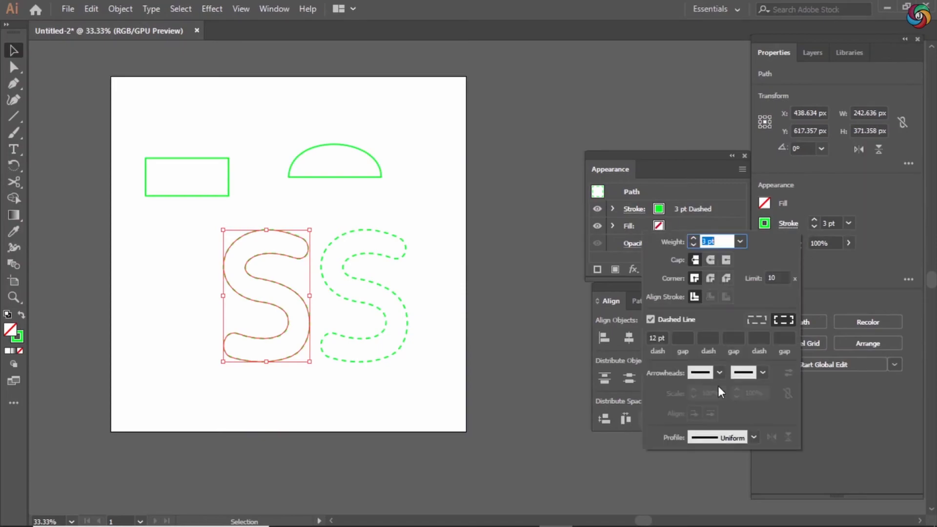
{"action": "left_click", "coordinate": [752, 434]}
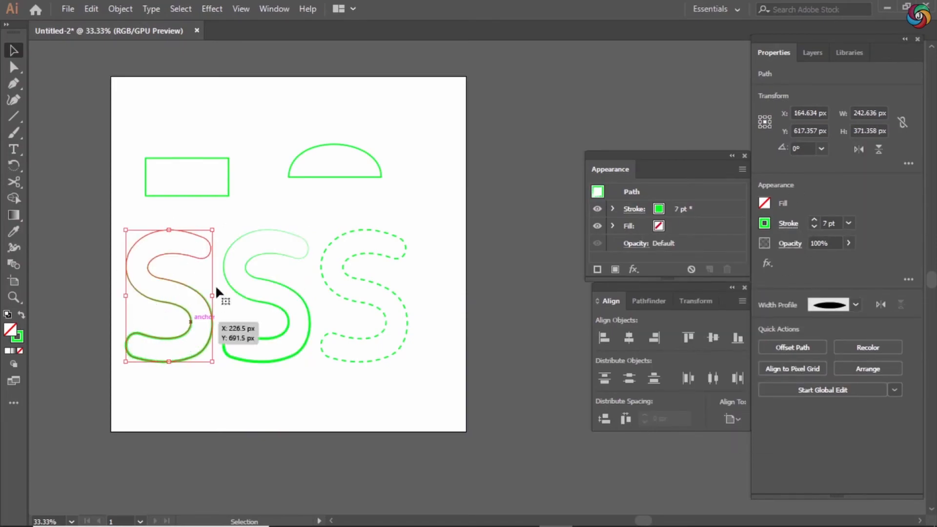
Step: Fill the leftmost copied S with solid green
{"action": "left_click", "coordinate": [658, 226]}
{"action": "left_click", "coordinate": [634, 266]}
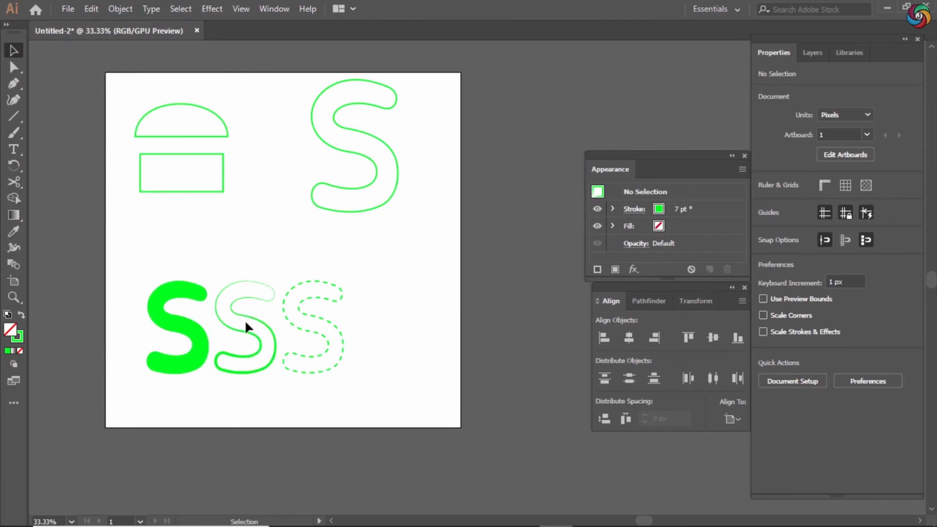
Step: Widen the 7 pt S copy's stroke at its upper-left curve to about 34 pt with the Width tool
{"action": "left_click", "coordinate": [260, 370]}
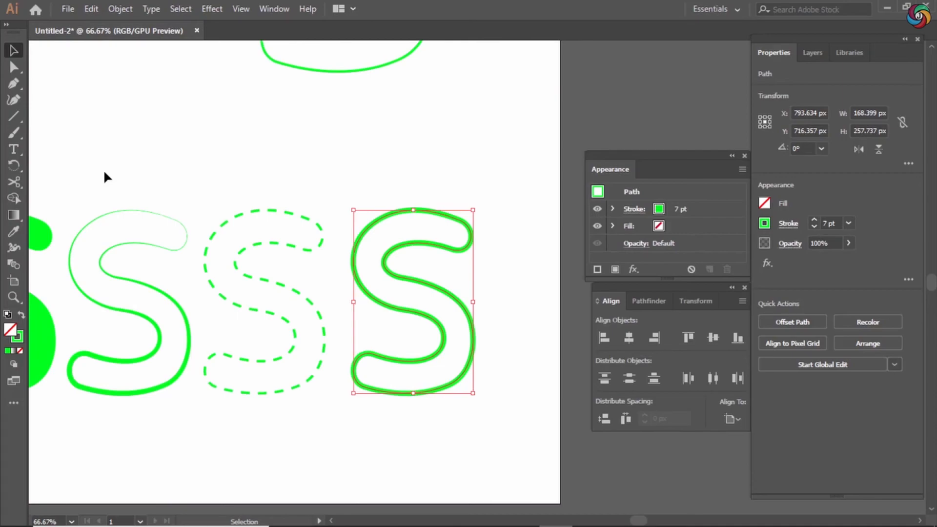
{"action": "key", "text": "shift+w"}
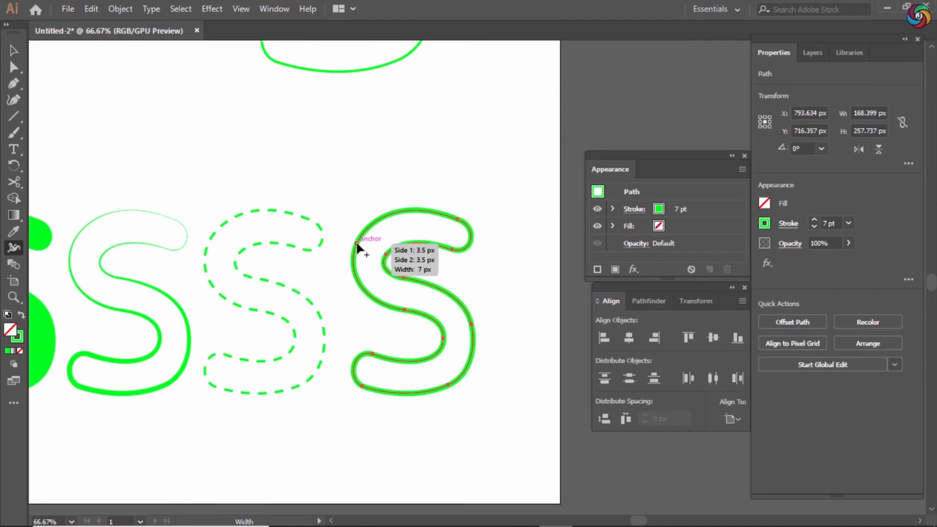
{"action": "mouse_move", "coordinate": [355, 244]}
{"action": "left_mouse_down"}
{"action": "mouse_move", "coordinate": [345, 241]}
{"action": "mouse_move", "coordinate": [345, 225]}
{"action": "mouse_move", "coordinate": [359, 235]}
{"action": "mouse_move", "coordinate": [347, 232]}
{"action": "left_mouse_up"}
{"action": "key", "text": "v"}
{"action": "left_click", "coordinate": [508, 254]}
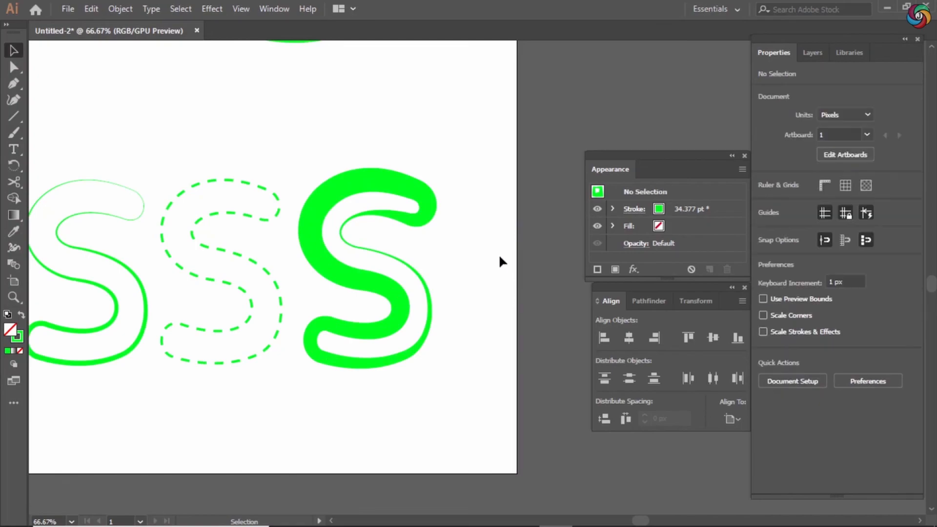
Step: Select the variable-width S and fill it with yellow
{"action": "left_click", "coordinate": [367, 280]}
{"action": "mouse_move", "coordinate": [367, 280]}
{"action": "left_mouse_down"}
{"action": "mouse_move", "coordinate": [474, 287]}
{"action": "mouse_move", "coordinate": [353, 269]}
{"action": "left_mouse_up"}
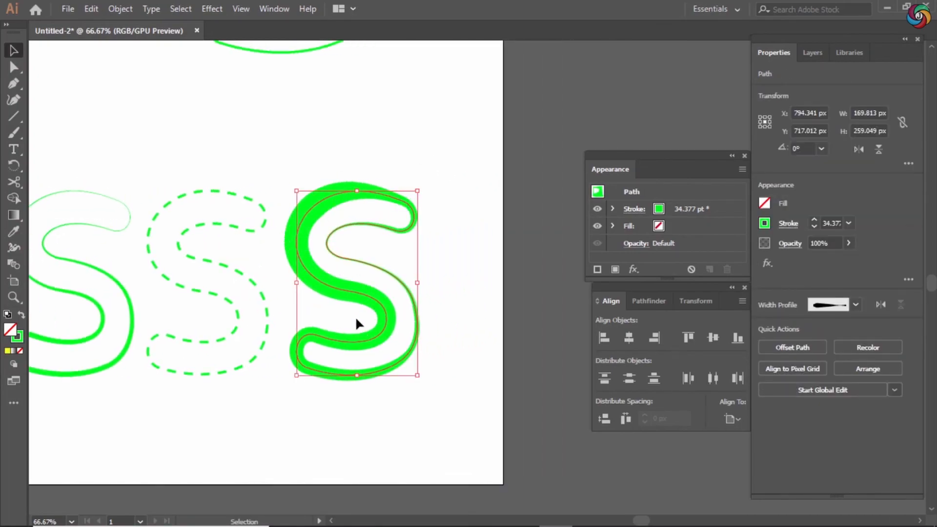
{"action": "left_click_drag", "start_coordinate": [360, 322], "coordinate": [361, 310]}
{"action": "left_click", "coordinate": [765, 203]}
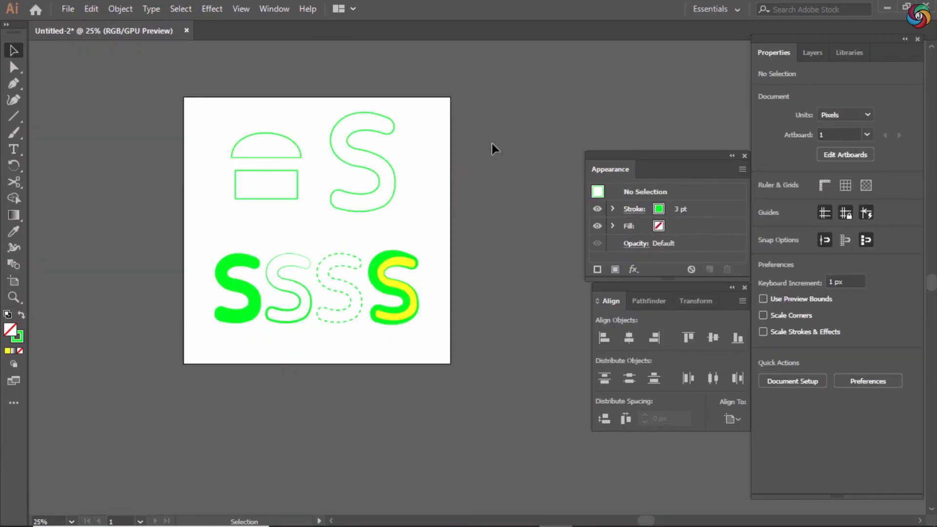